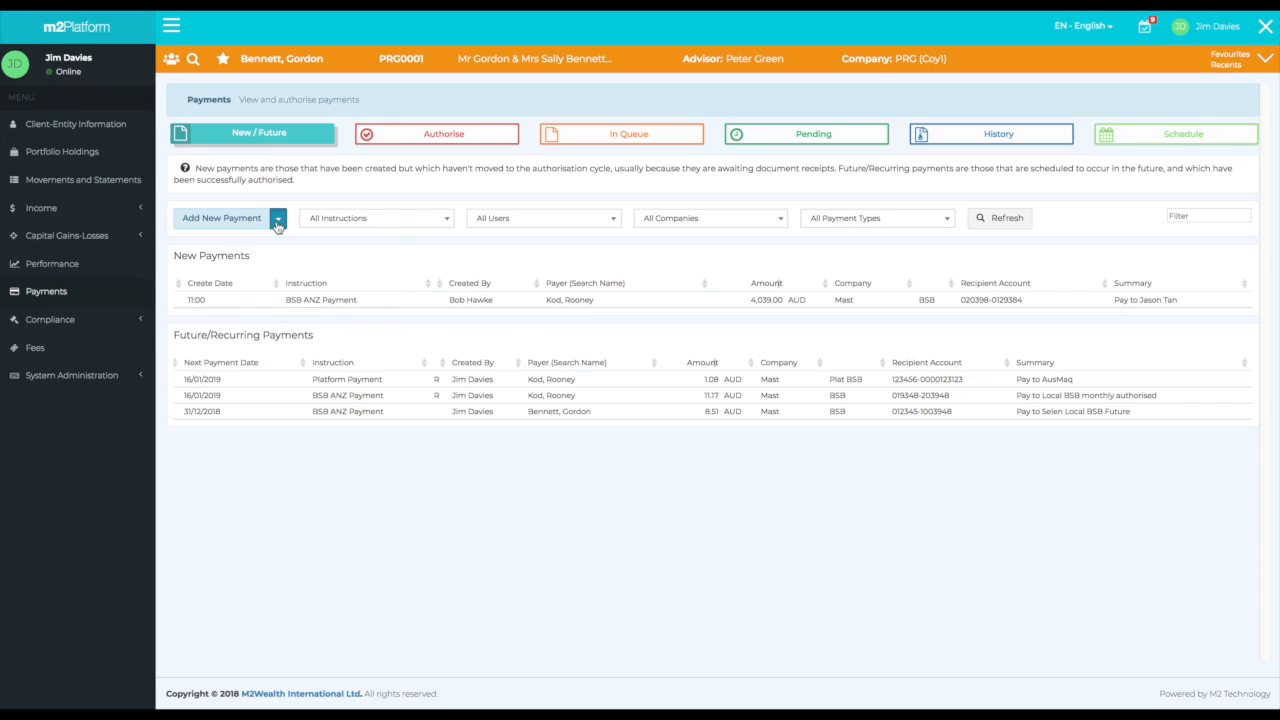
pyautogui.click(280, 220)
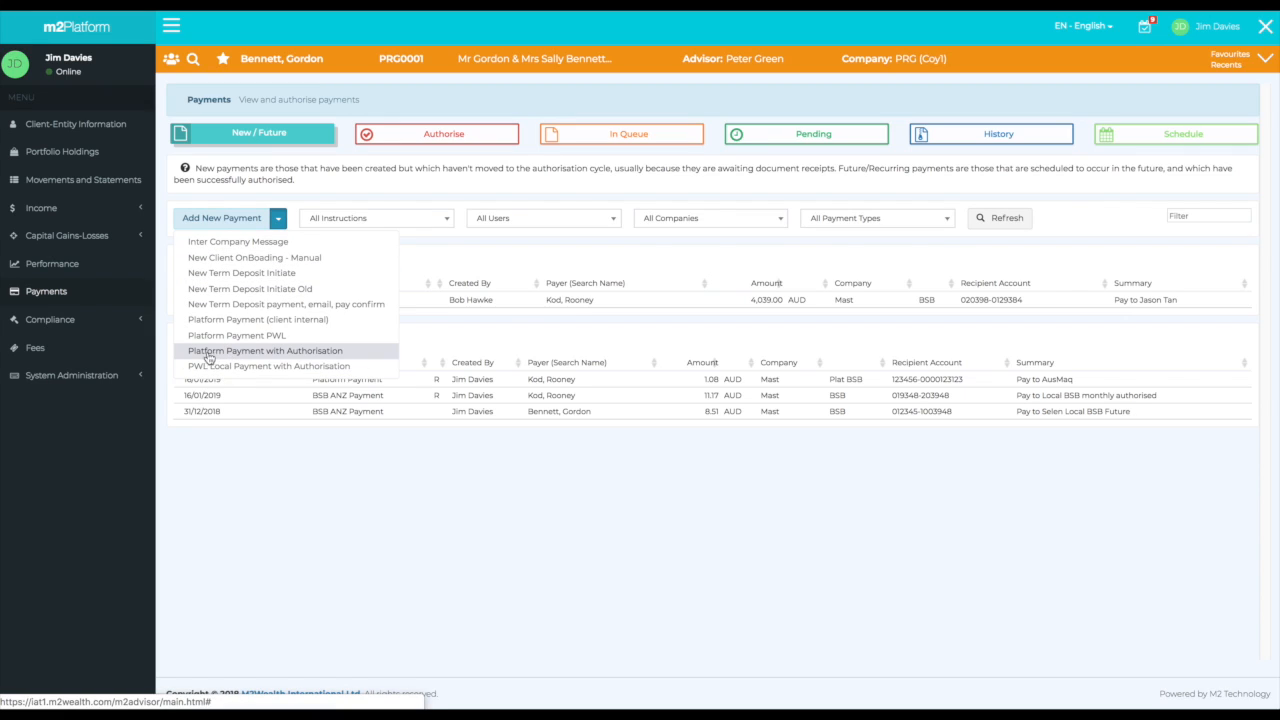
pyautogui.click(247, 352)
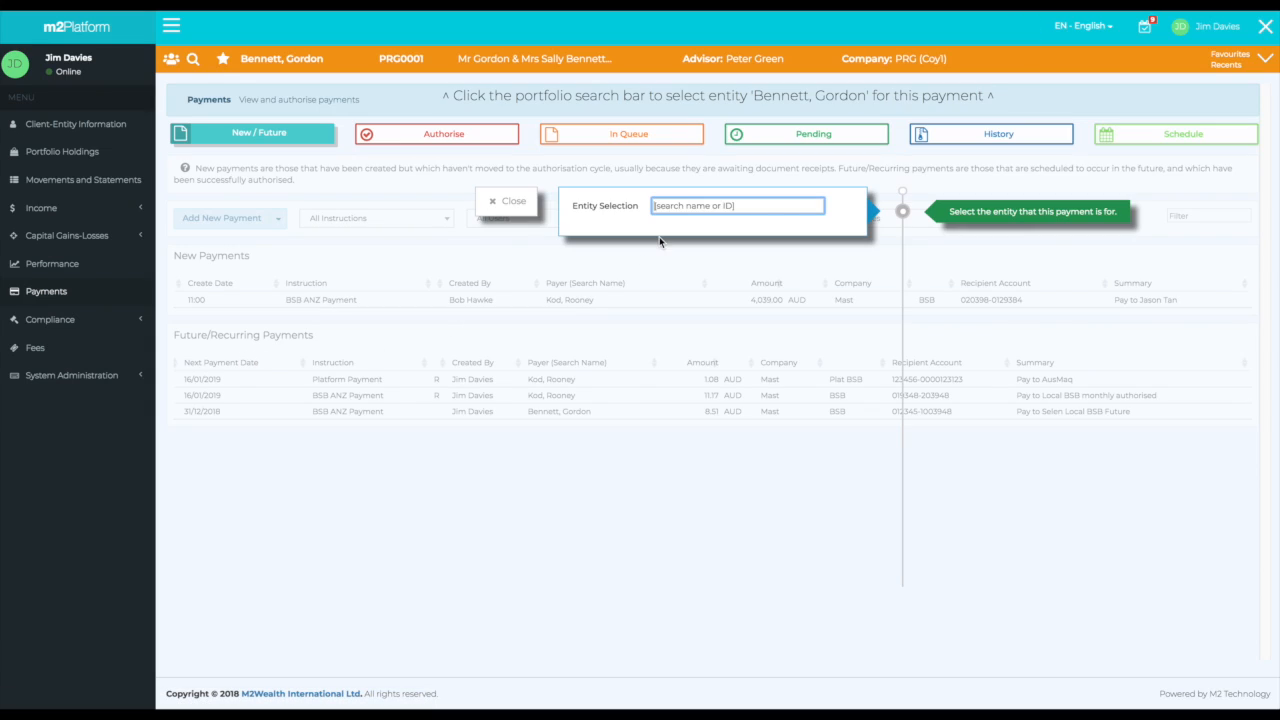
pyautogui.press('Tab')
pyautogui.click(757, 361)
pyautogui.click(757, 428)
pyautogui.click(1131, 408)
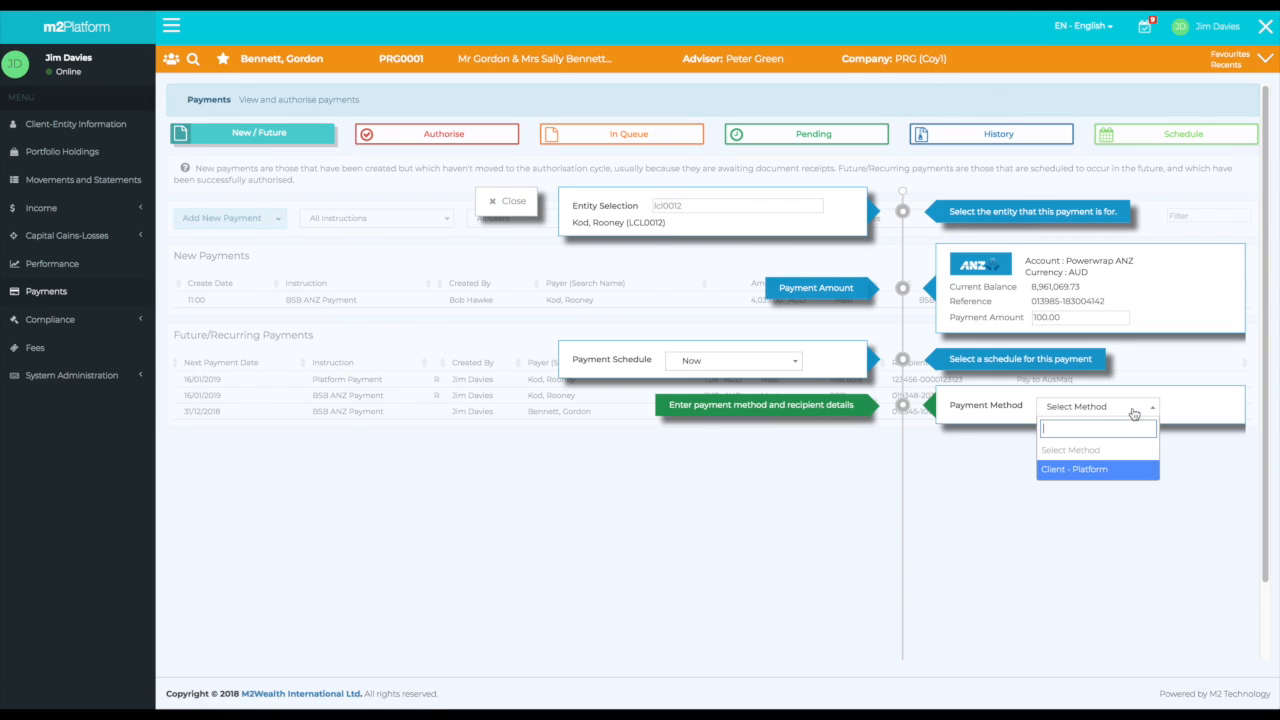
pyautogui.click(1088, 472)
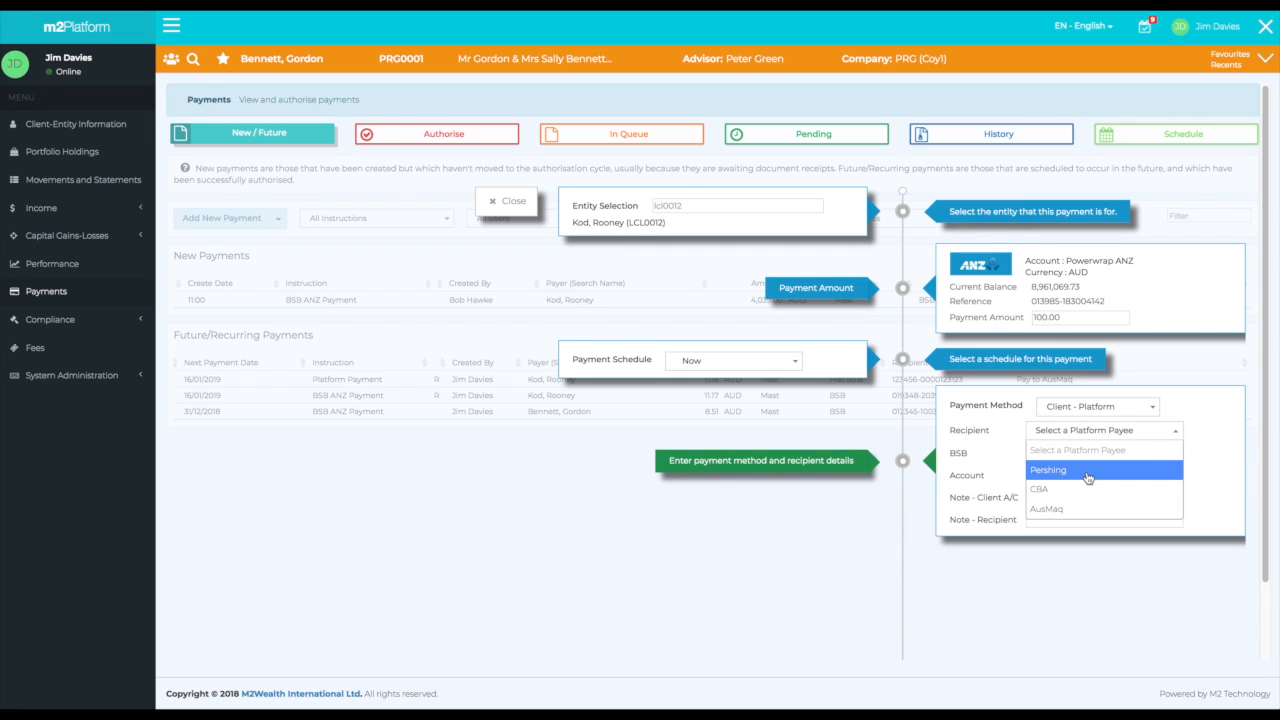
pyautogui.click(1088, 472)
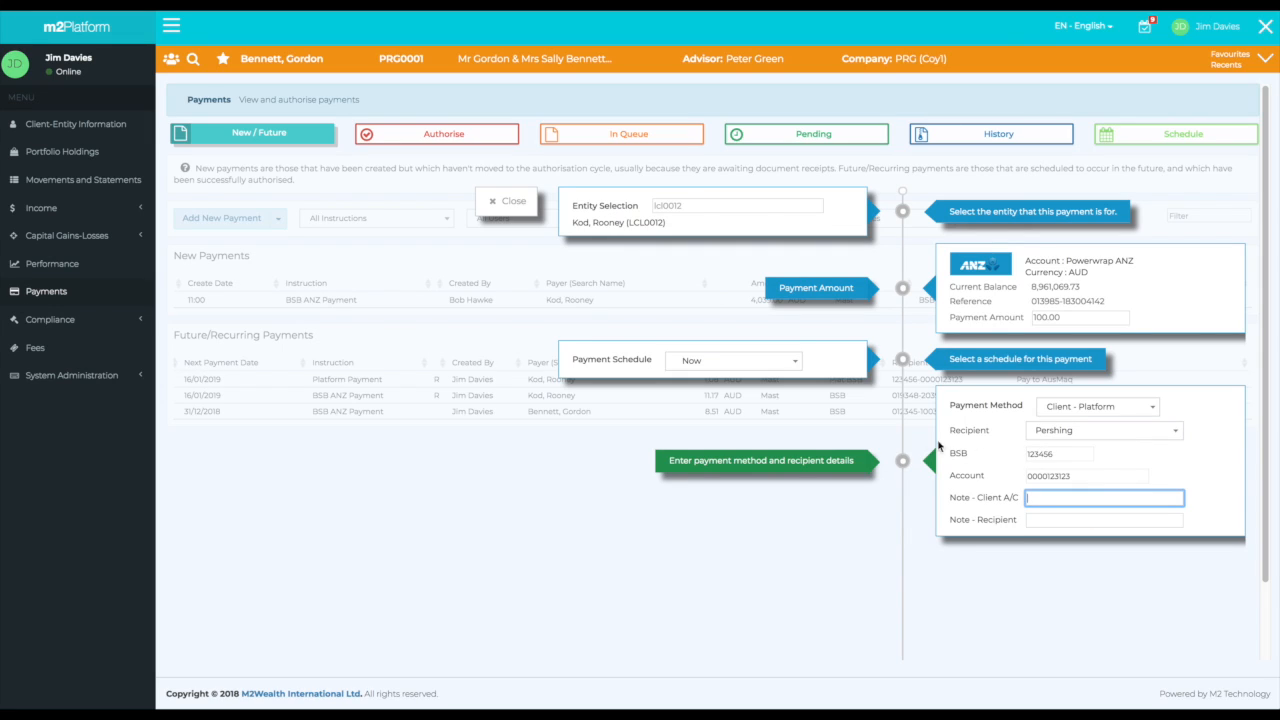
pyautogui.click(507, 201)
# Fill in the payment form with the client's entity ID, an amount of 100.00 and the schedule Now
pyautogui.click(720, 208)
pyautogui.write('lcl0012')
pyautogui.press('Tab')
pyautogui.click(1082, 317)
pyautogui.write('100')
pyautogui.press('Tab')
pyautogui.click(775, 361)
pyautogui.click(690, 424)
pyautogui.click(1150, 406)
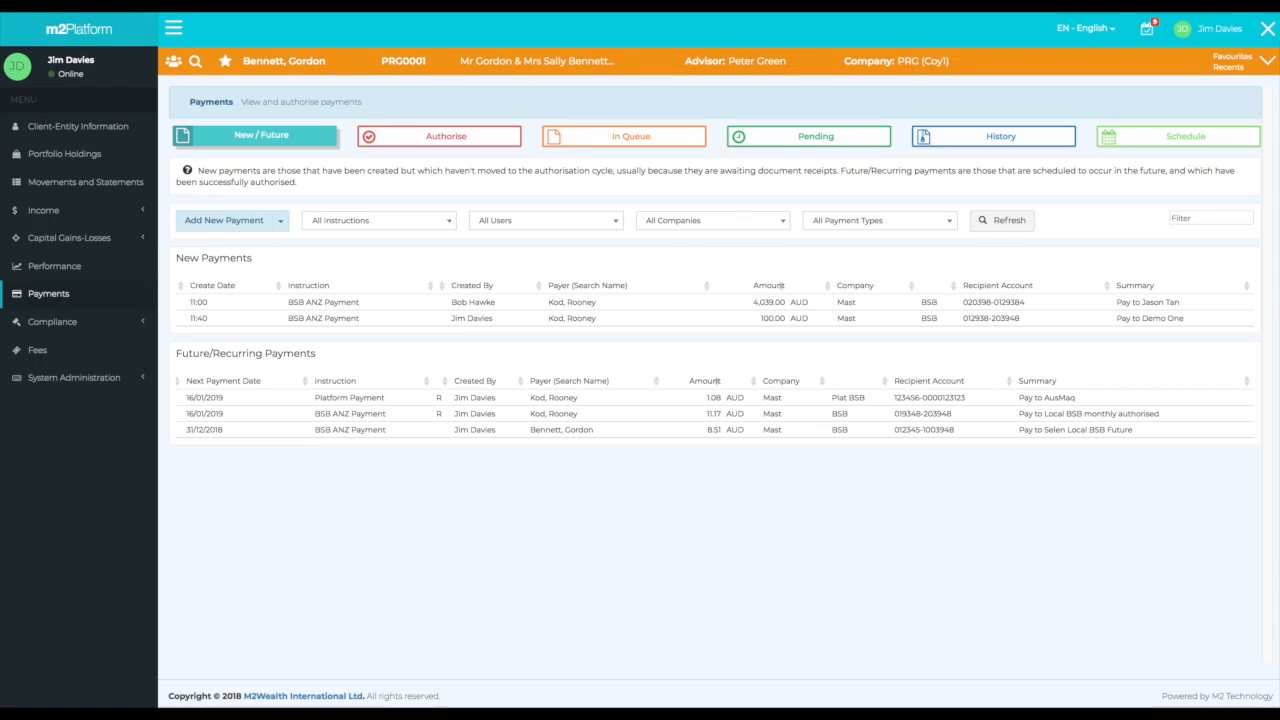
# Create a PWL Local Payment with Authorisation of 100.00, scheduled Now, using BSB Aust to recipient Demo One with the client note Demo One
pyautogui.click(282, 220)
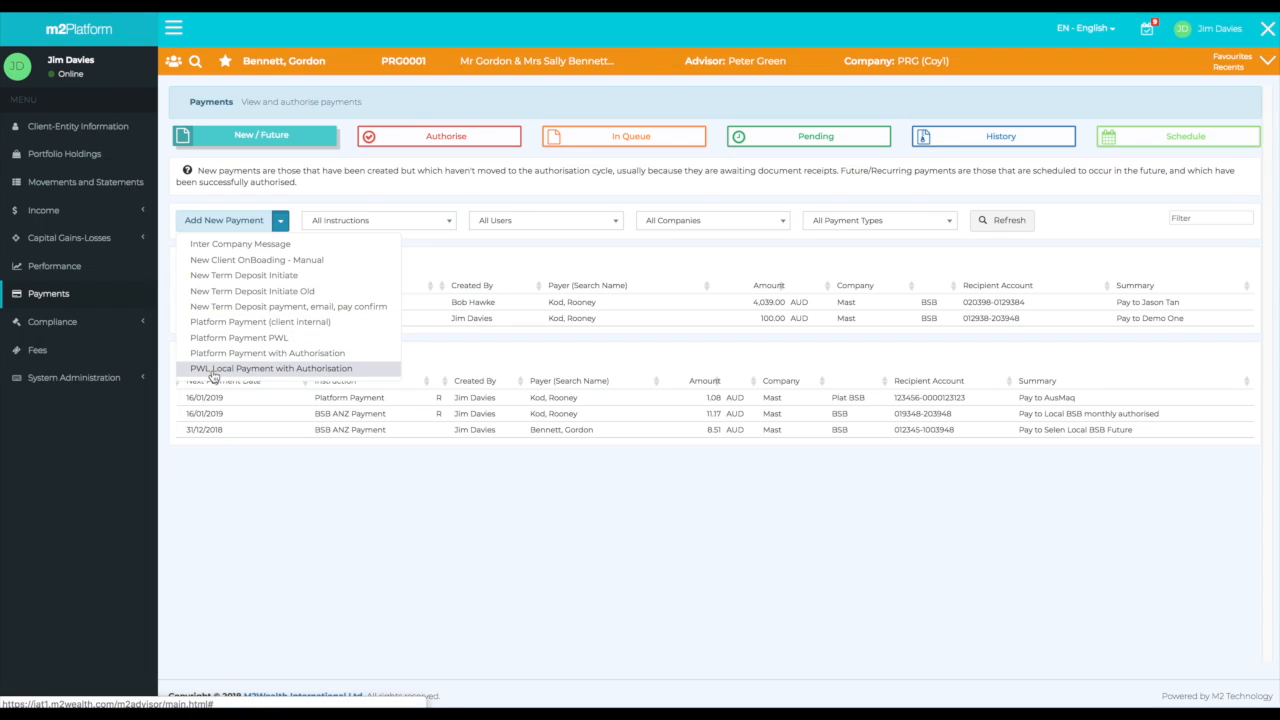
pyautogui.click(270, 368)
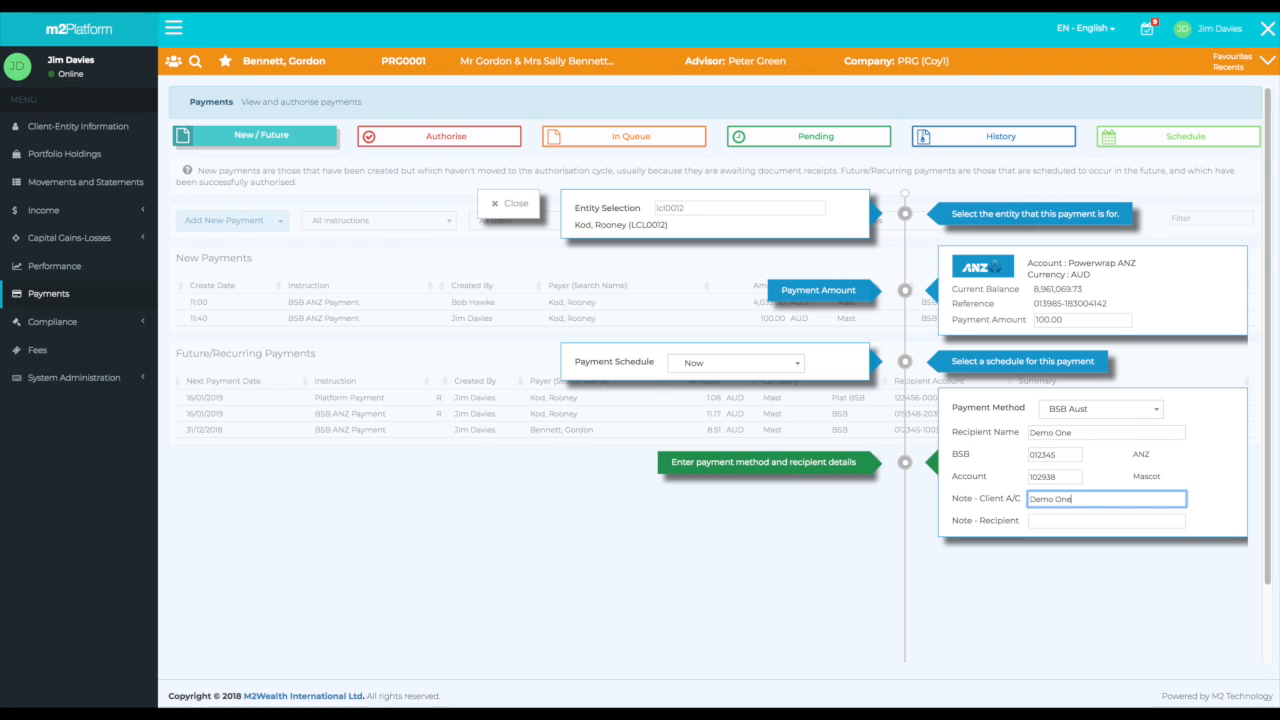
pyautogui.click(1186, 547)
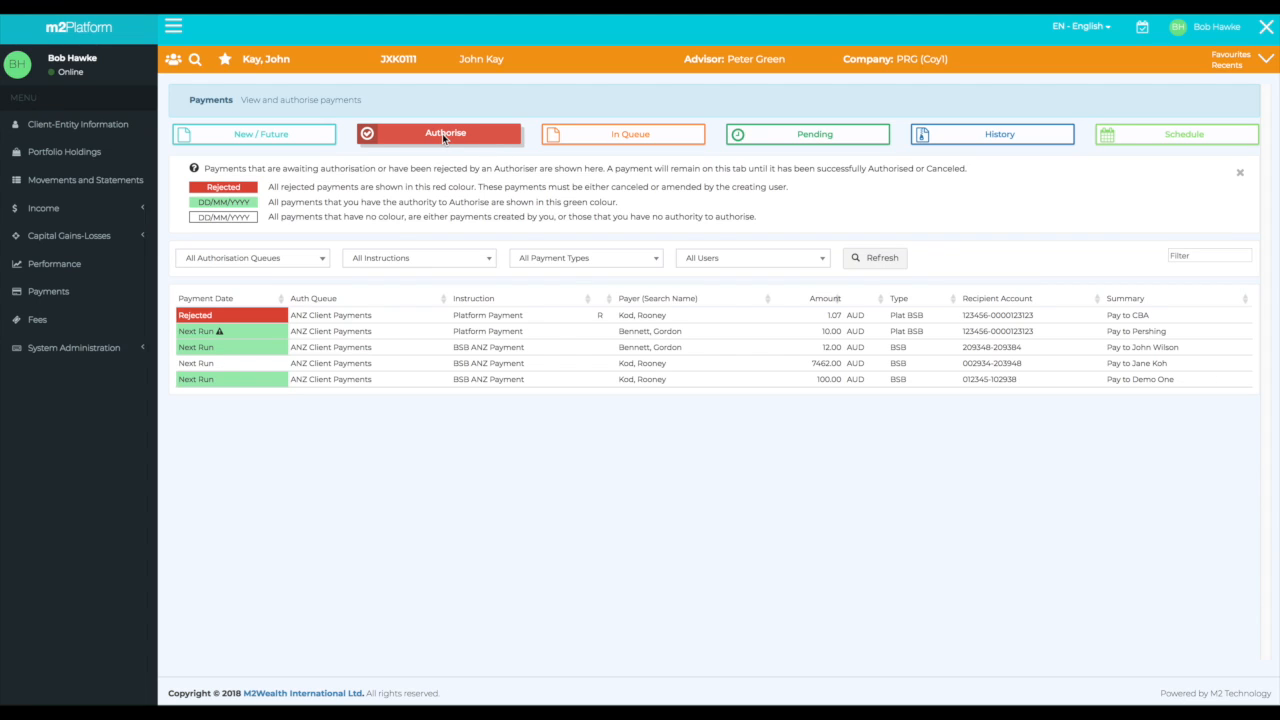
# Authorise the 100.00 AUD payment to Demo One that is awaiting authorisation
pyautogui.click(316, 383)
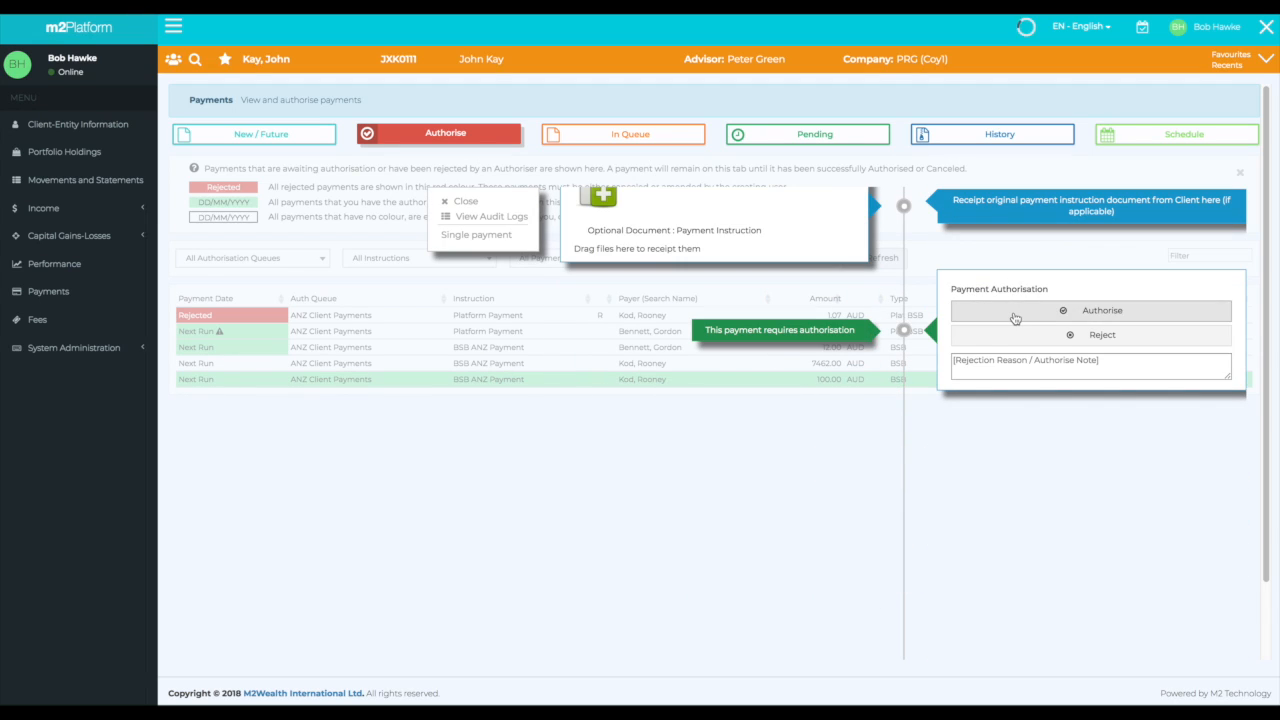
pyautogui.click(1014, 318)
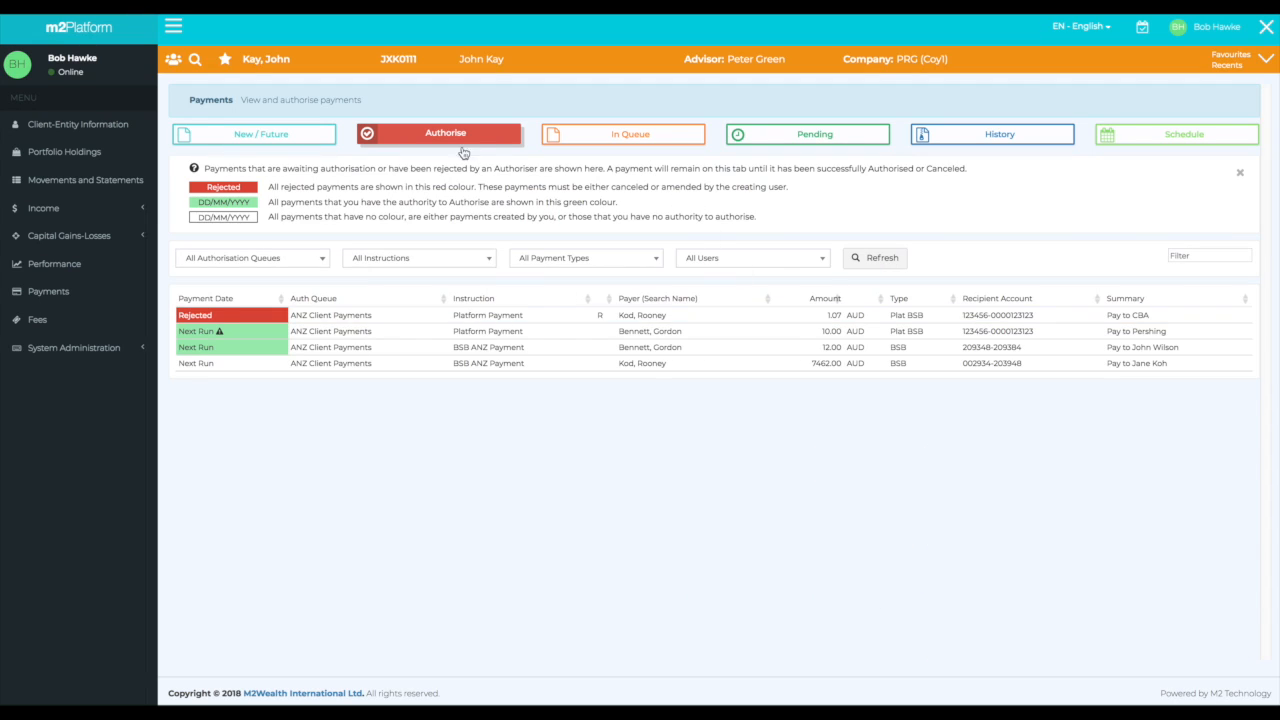
# Filter the In Queue payments to the ANZCA.BSBpaymt bank file
pyautogui.click(660, 138)
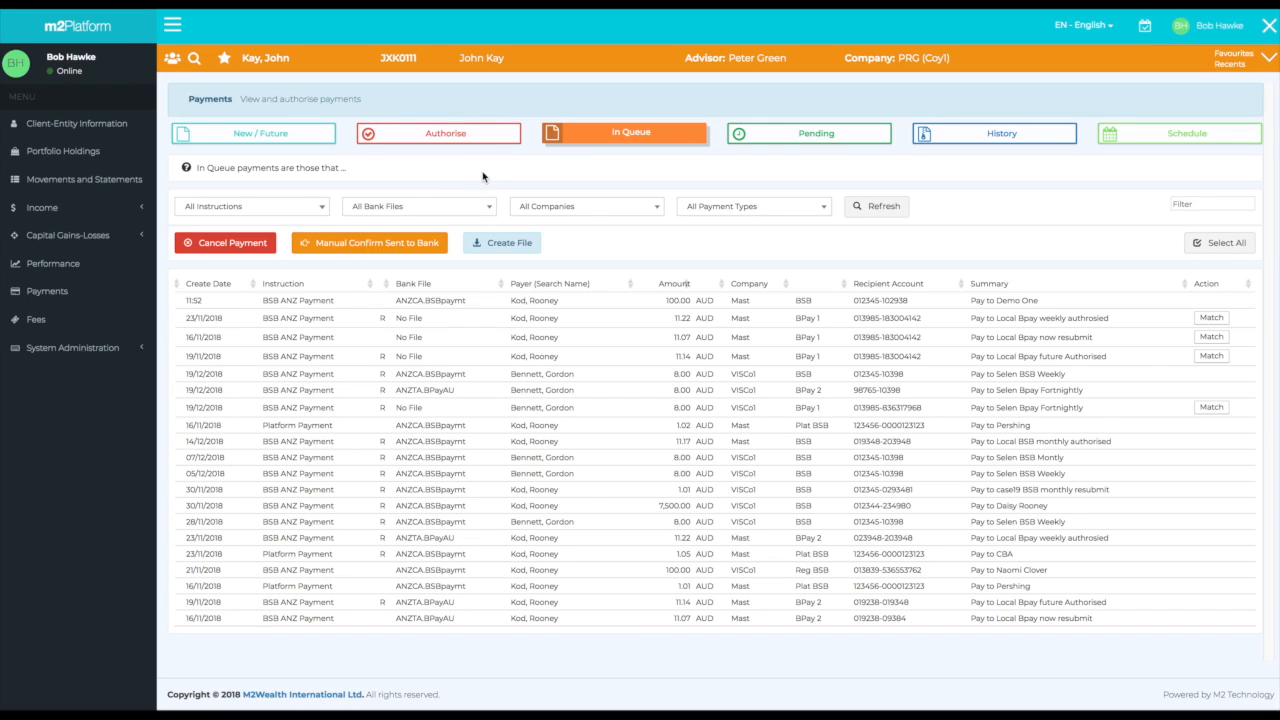
pyautogui.click(489, 208)
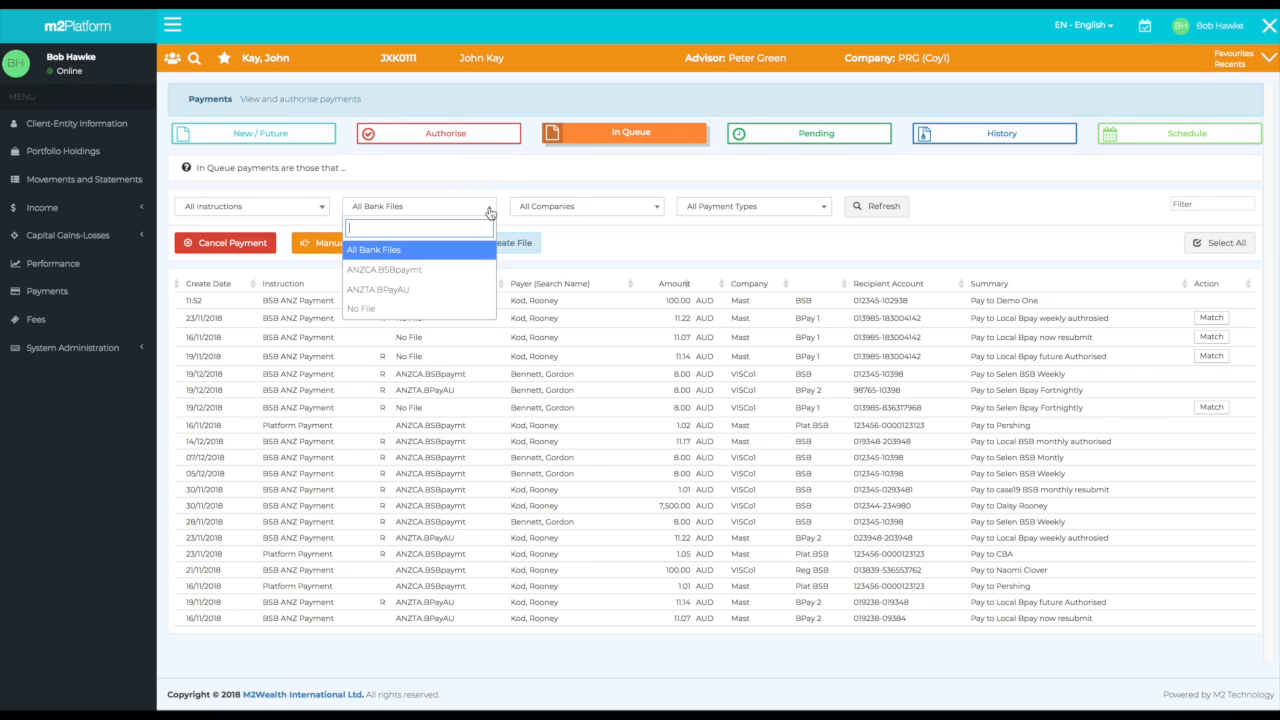
pyautogui.click(471, 271)
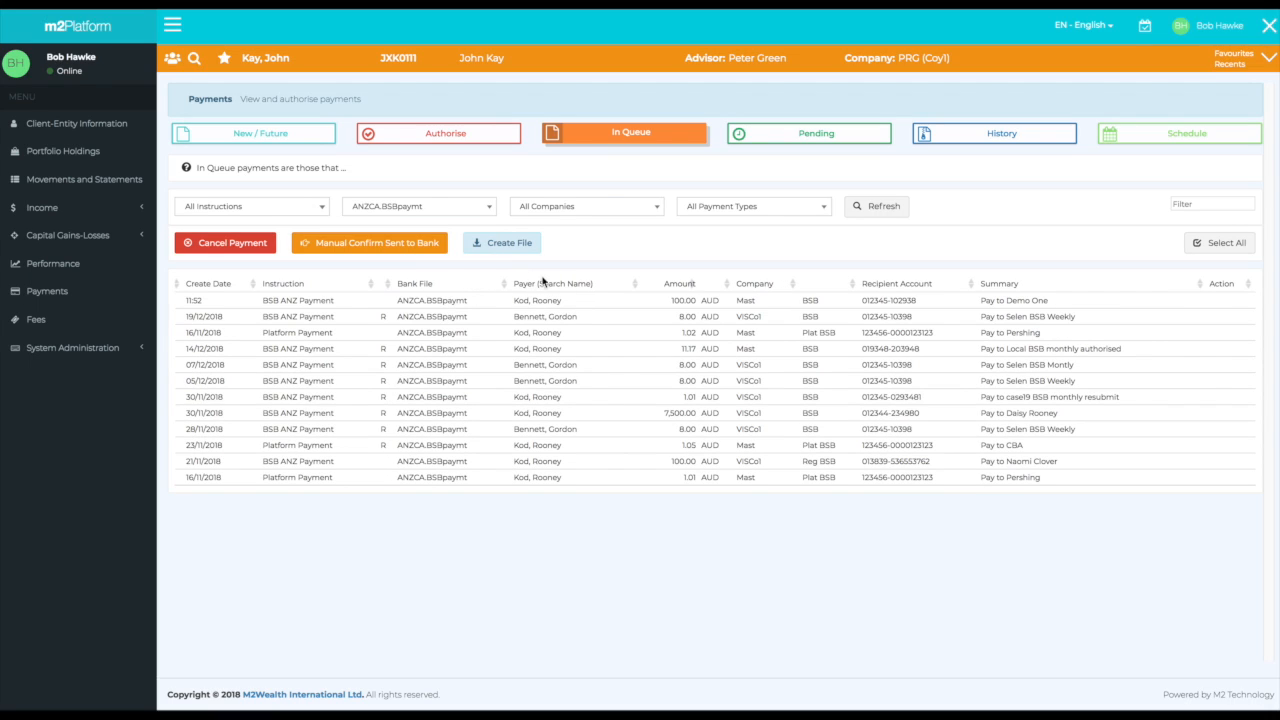
pyautogui.click(1222, 244)
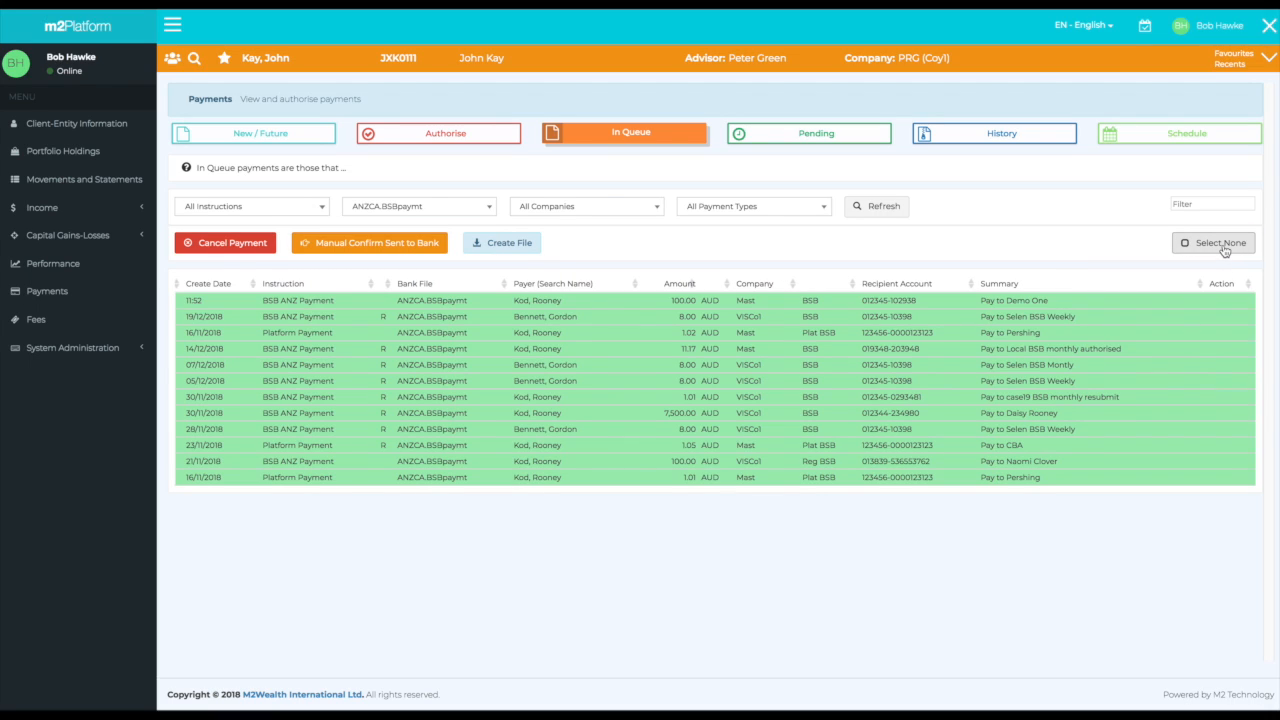
pyautogui.click(1165, 316)
pyautogui.click(1165, 348)
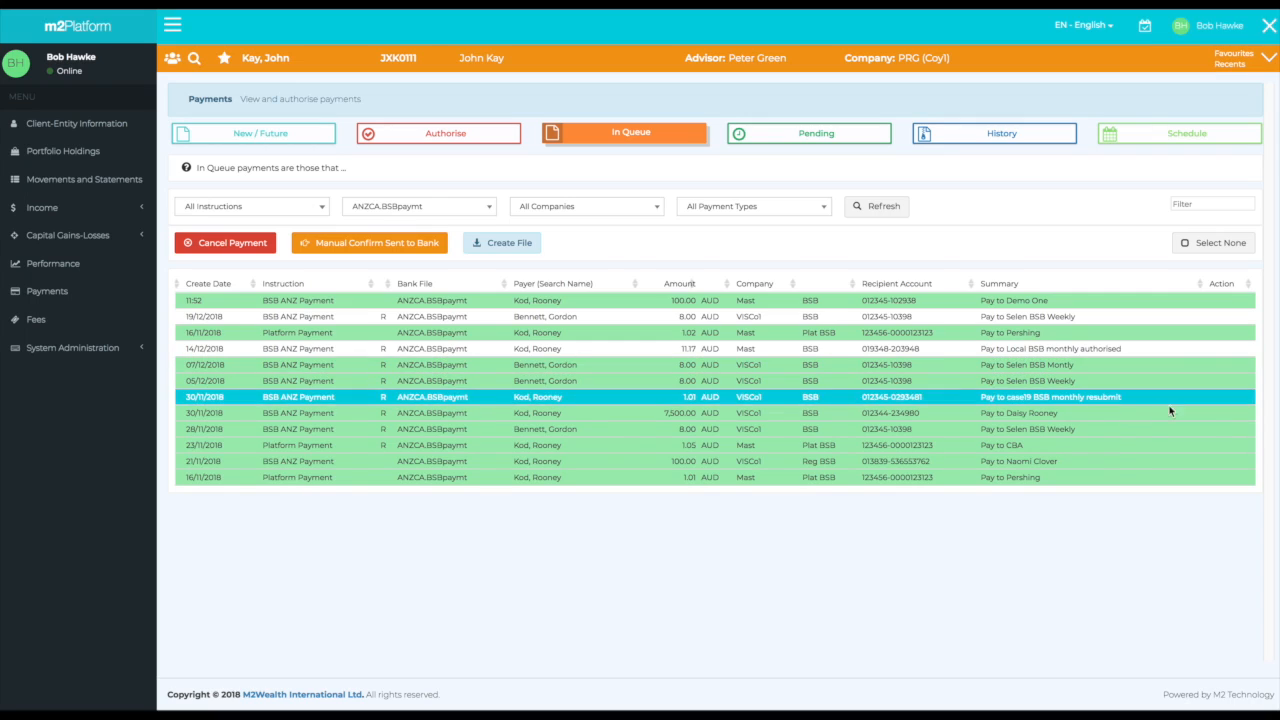
pyautogui.click(1200, 248)
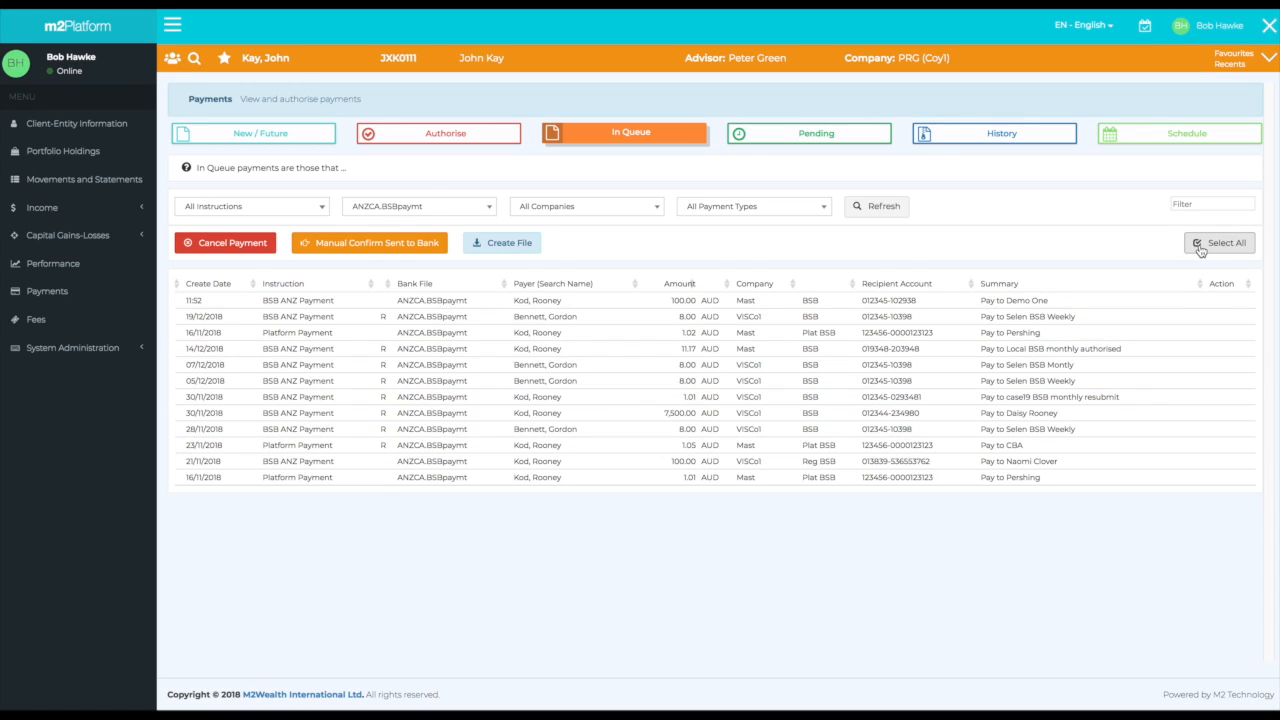
# Create the bank file for the first four payments in the filtered queue and open the downloaded CSV
pyautogui.click(705, 302)
pyautogui.click(703, 318)
pyautogui.click(693, 334)
pyautogui.click(688, 350)
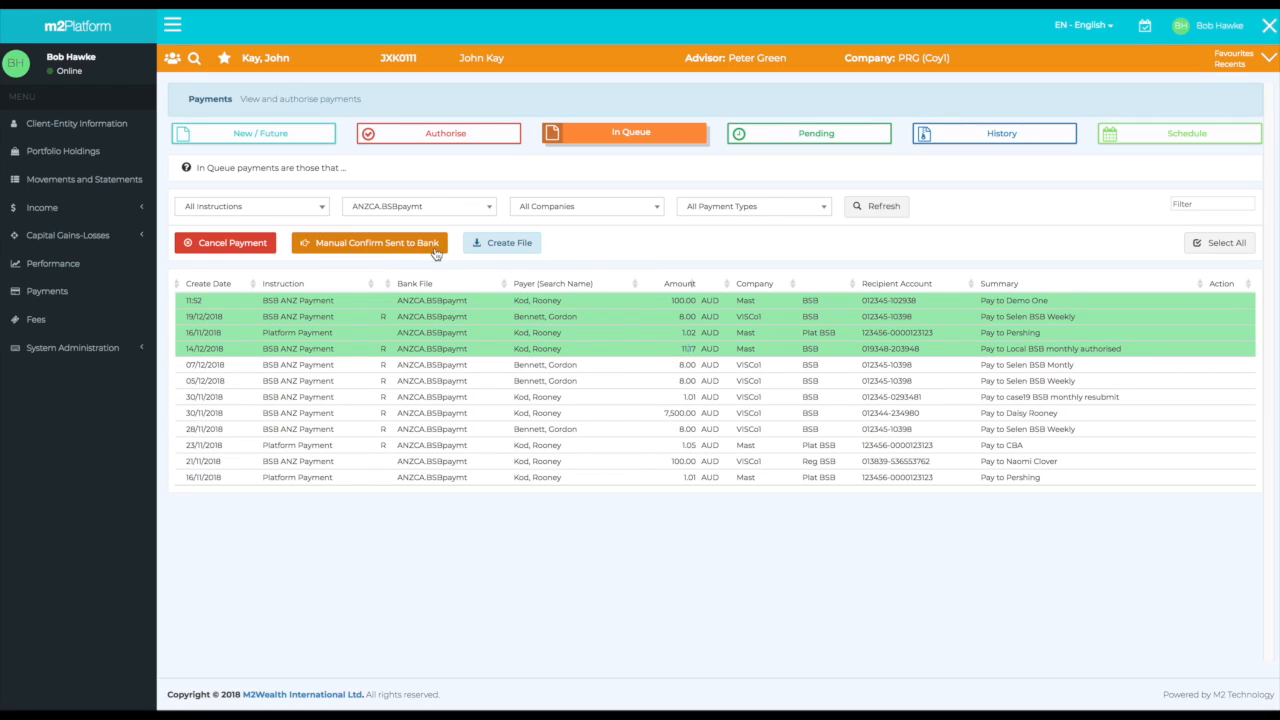
pyautogui.click(528, 255)
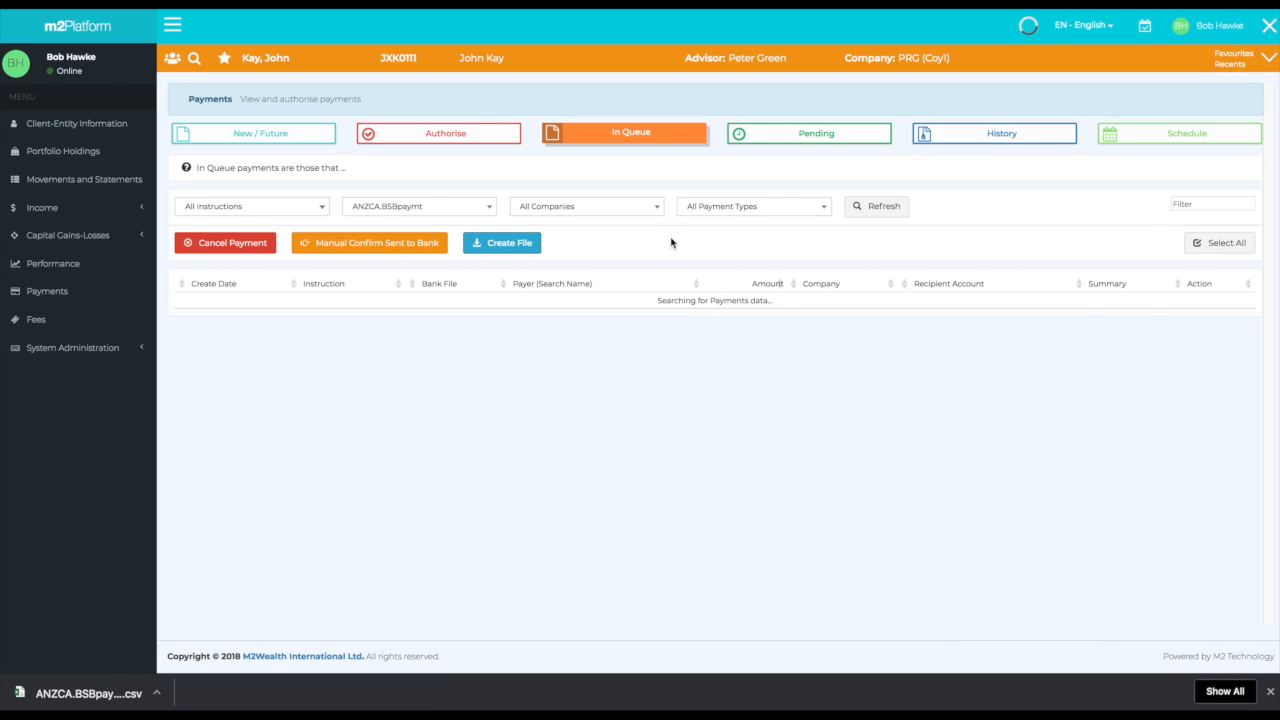
pyautogui.click(57, 697)
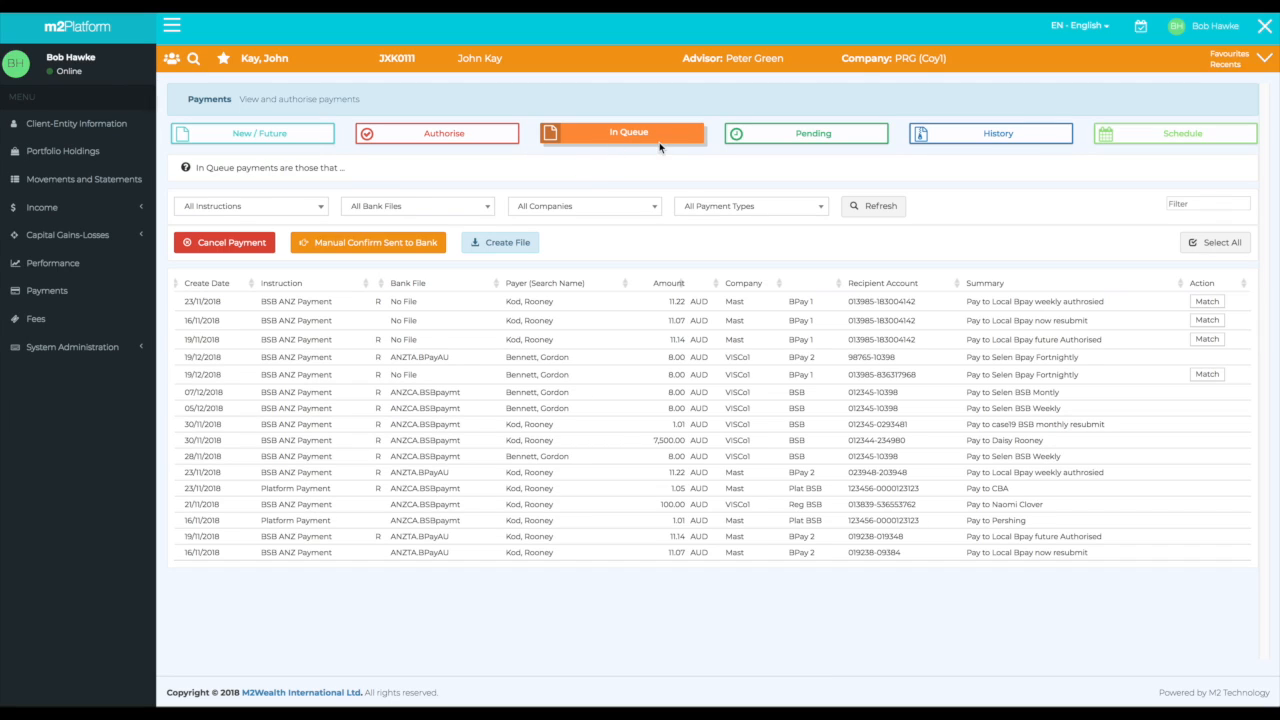
# View the pending payments and review the most recent entries in the client's account movements
pyautogui.click(821, 137)
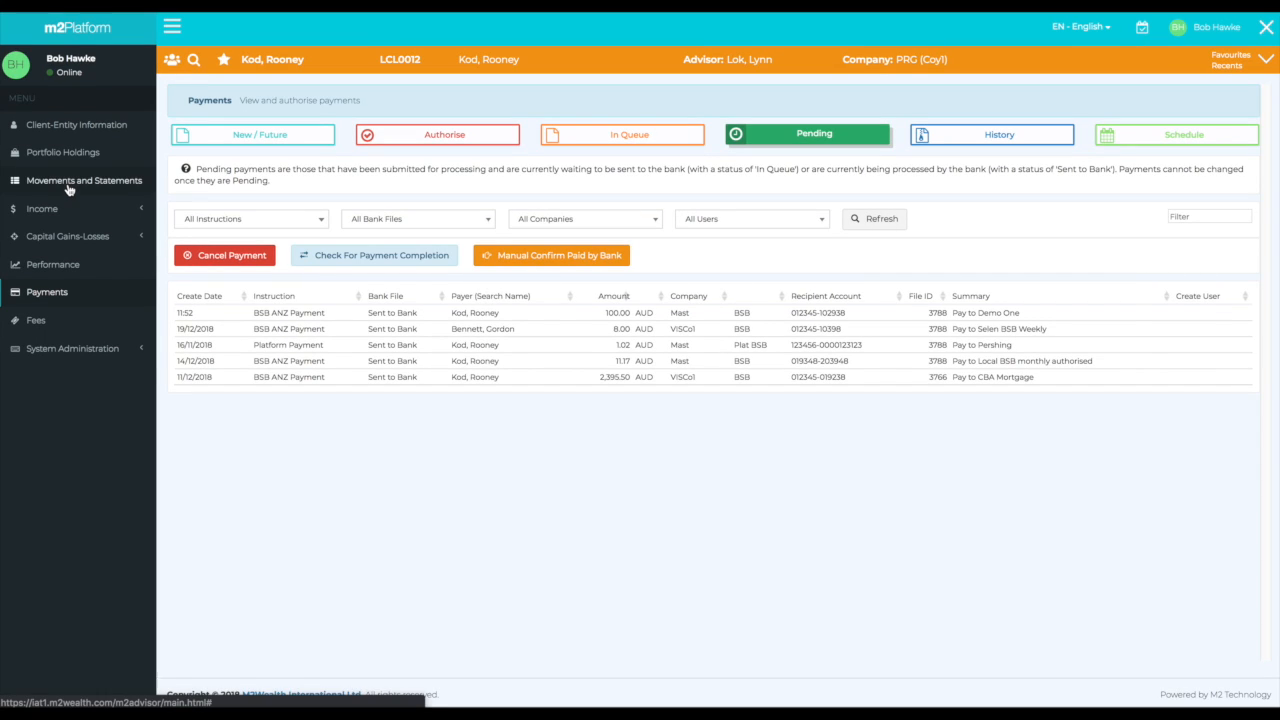
pyautogui.click(68, 182)
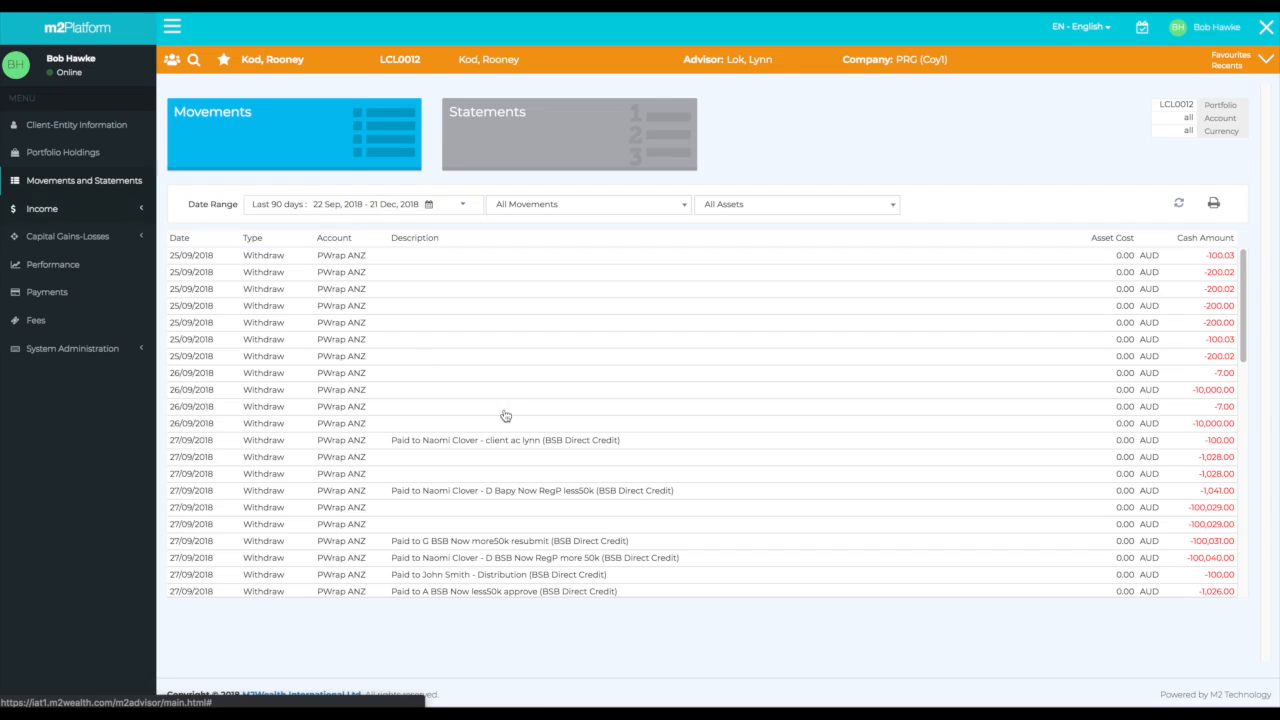
pyautogui.scroll(-5, 560, 430)
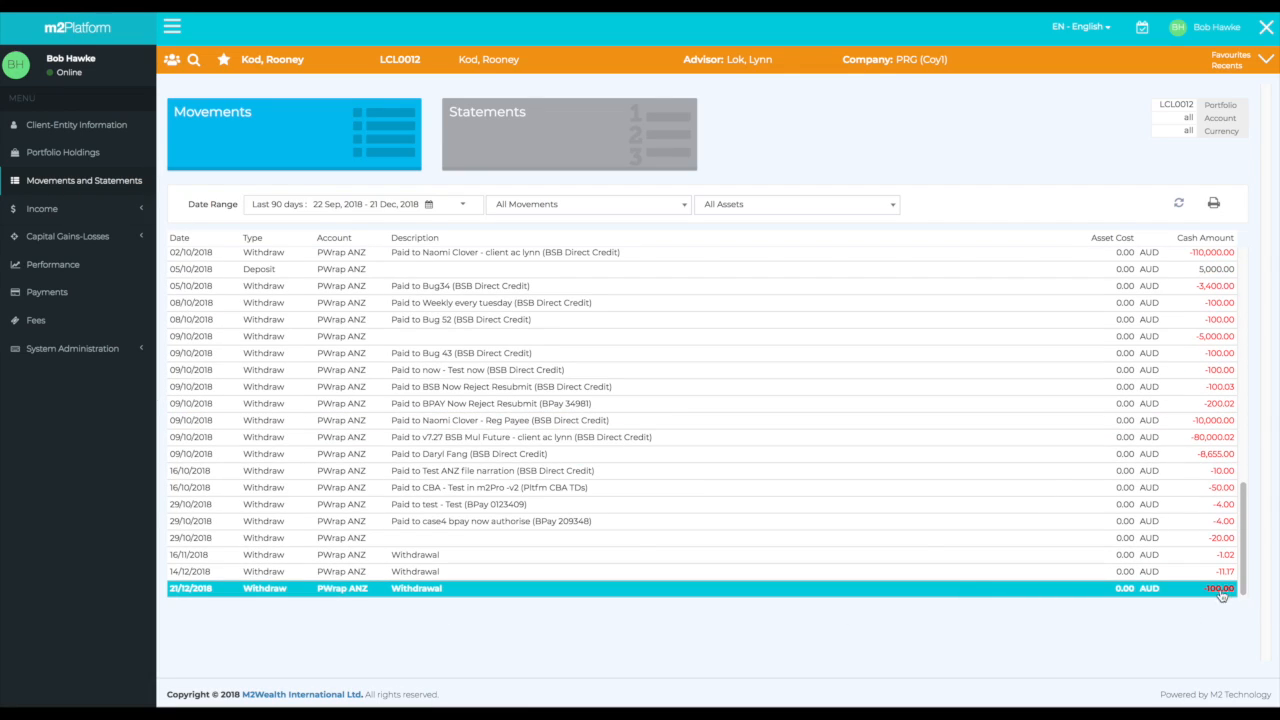
# Run the payment completion check on the pending payments and view the payment history
pyautogui.click(50, 292)
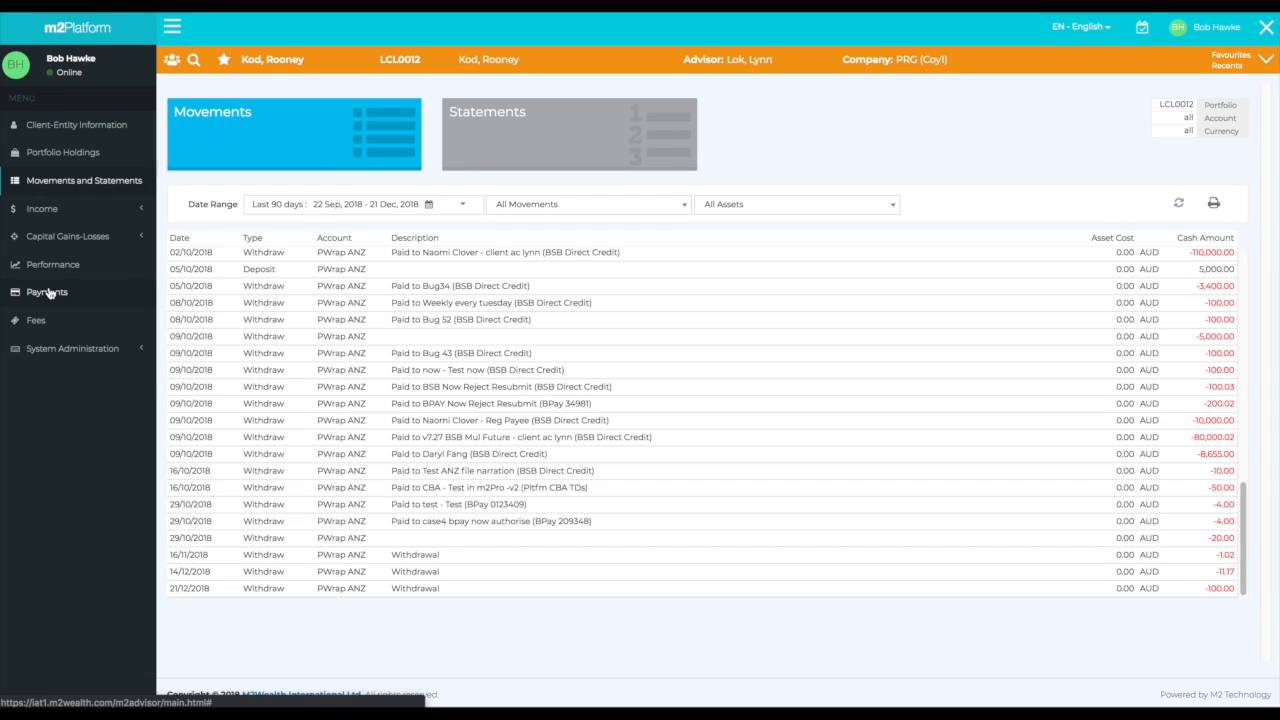
pyautogui.click(367, 262)
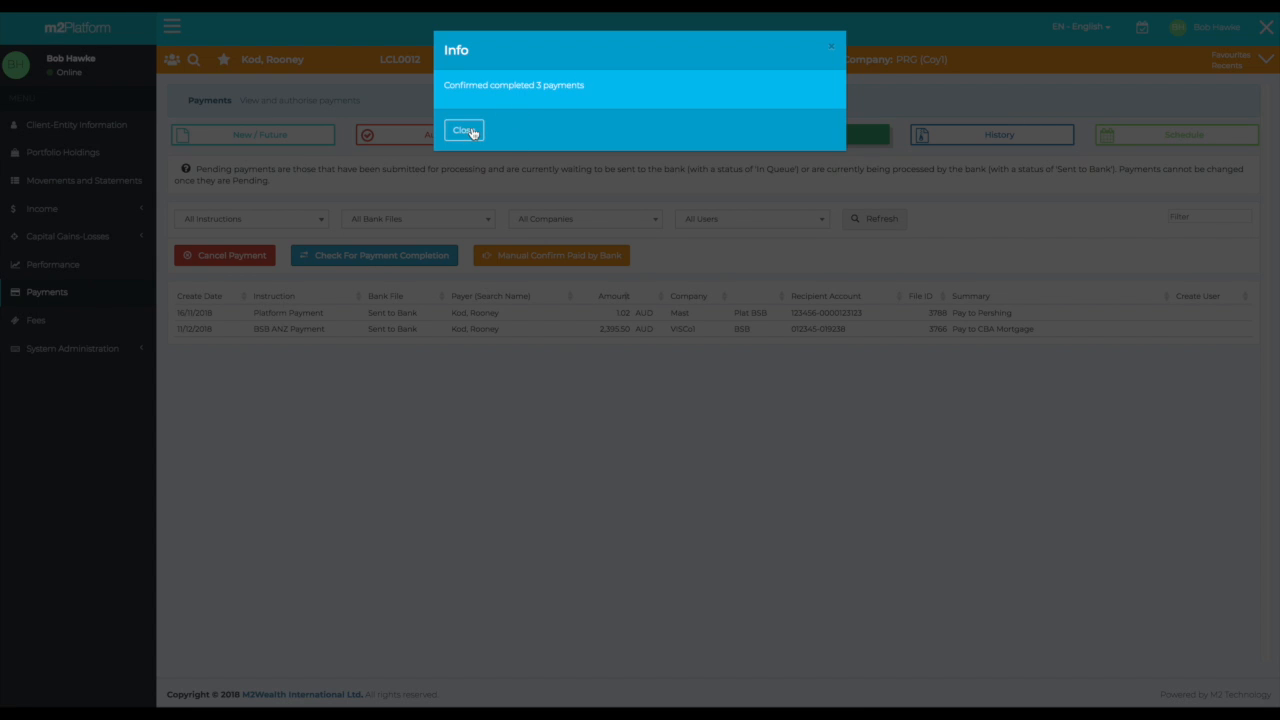
pyautogui.click(465, 131)
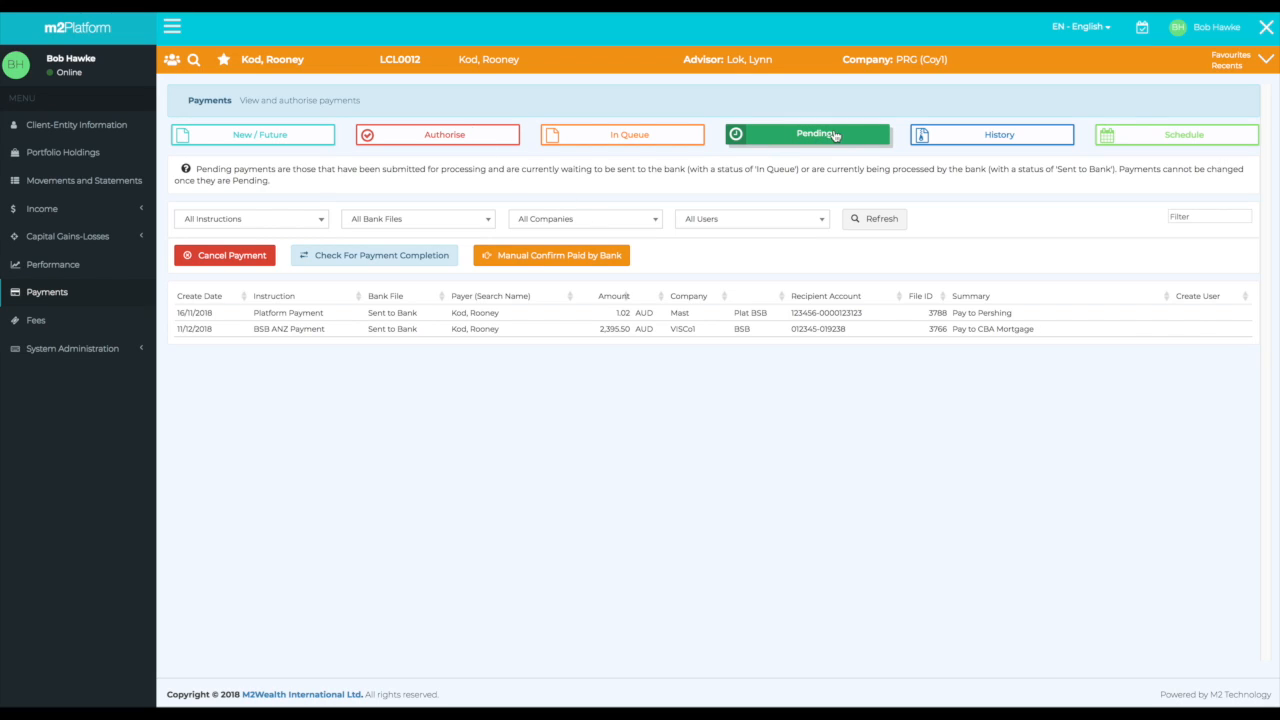
pyautogui.click(997, 140)
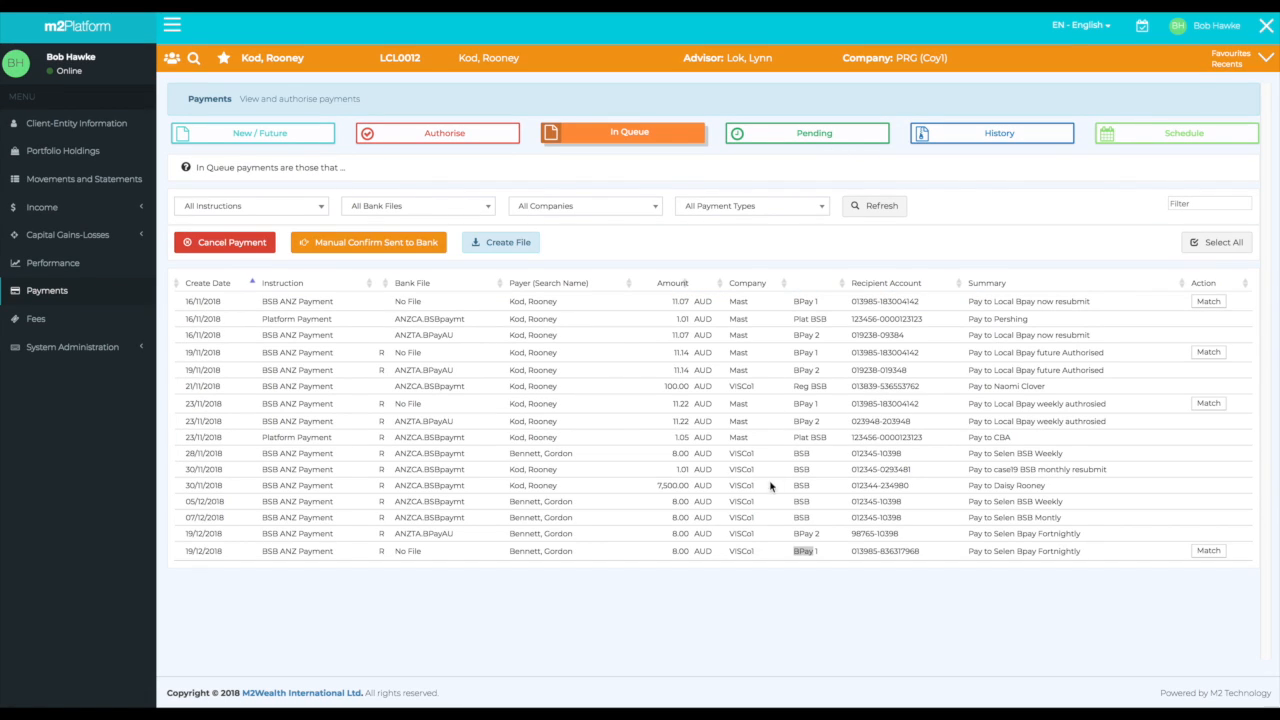
# Examine the paired BPay 1 and BPay 2 entries of the 19/12/2018 fortnightly payment in the queue
pyautogui.click(813, 577)
pyautogui.click(821, 569)
pyautogui.click(932, 556)
pyautogui.click(976, 538)
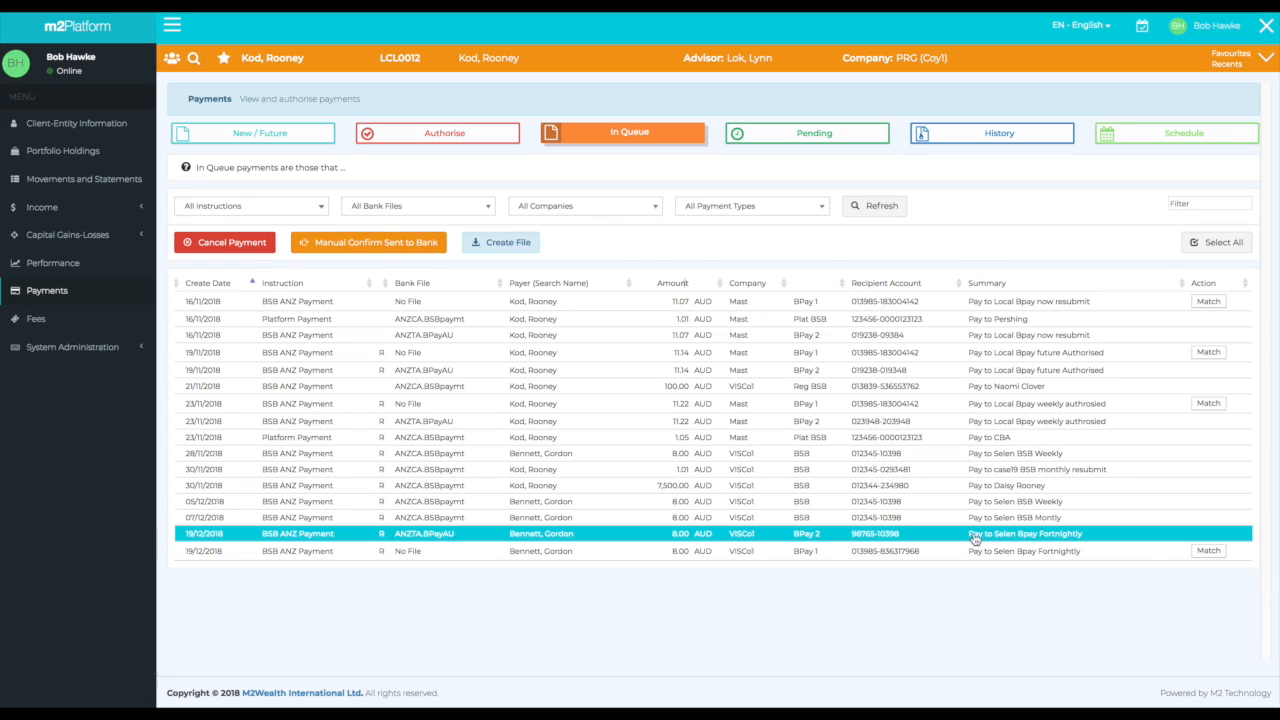
pyautogui.click(813, 553)
pyautogui.click(820, 536)
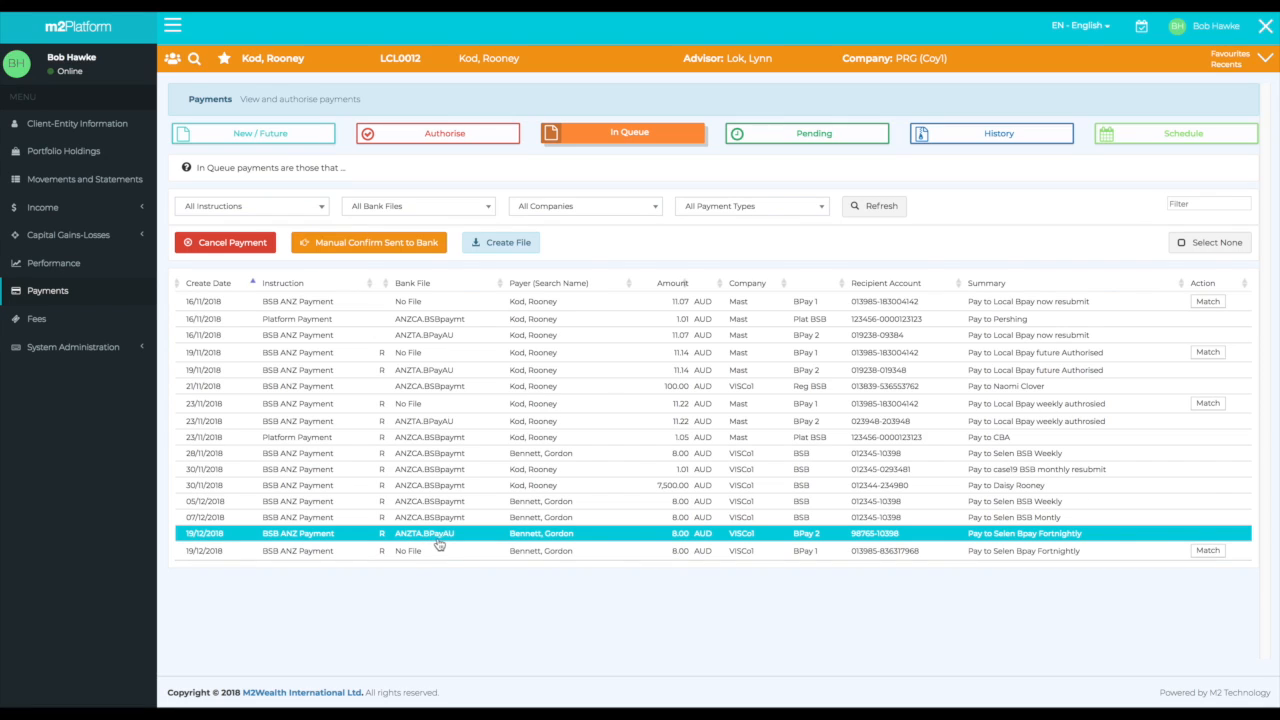
# Create the bank file for all queued ANZTA.BPayAU payments and view the pending payments
pyautogui.click(472, 207)
pyautogui.click(396, 290)
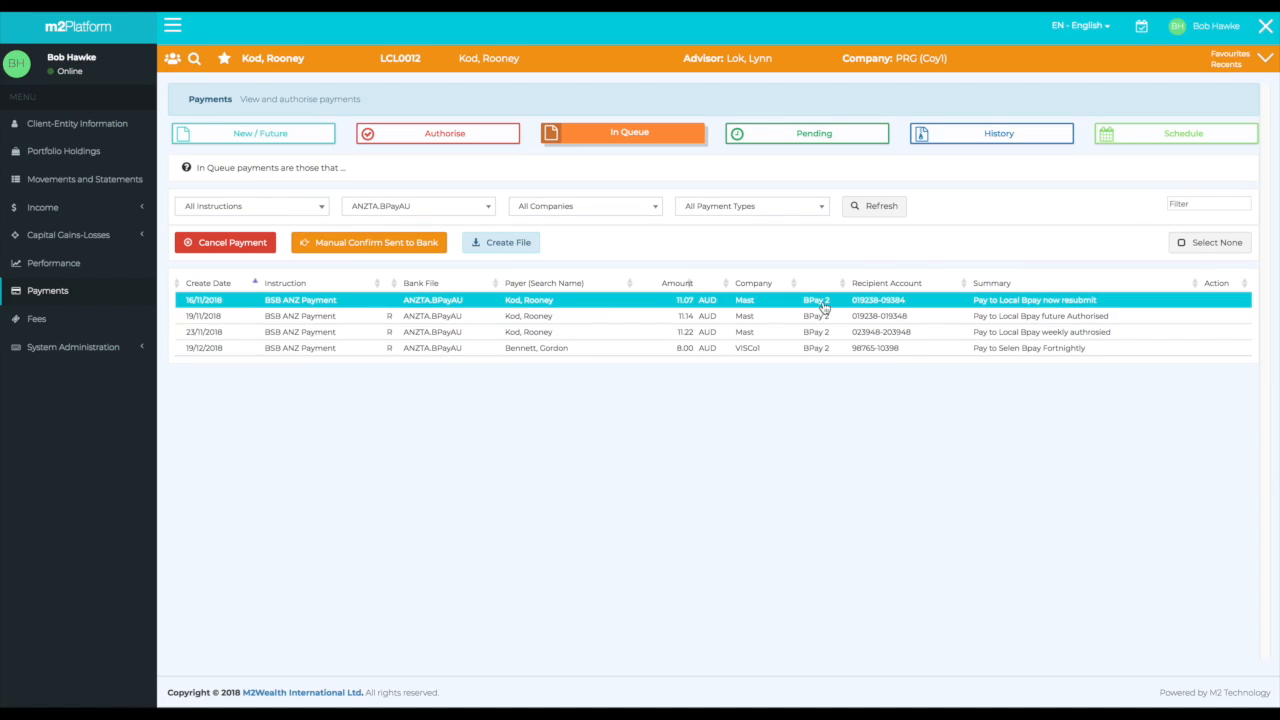
pyautogui.click(1206, 246)
pyautogui.click(1206, 246)
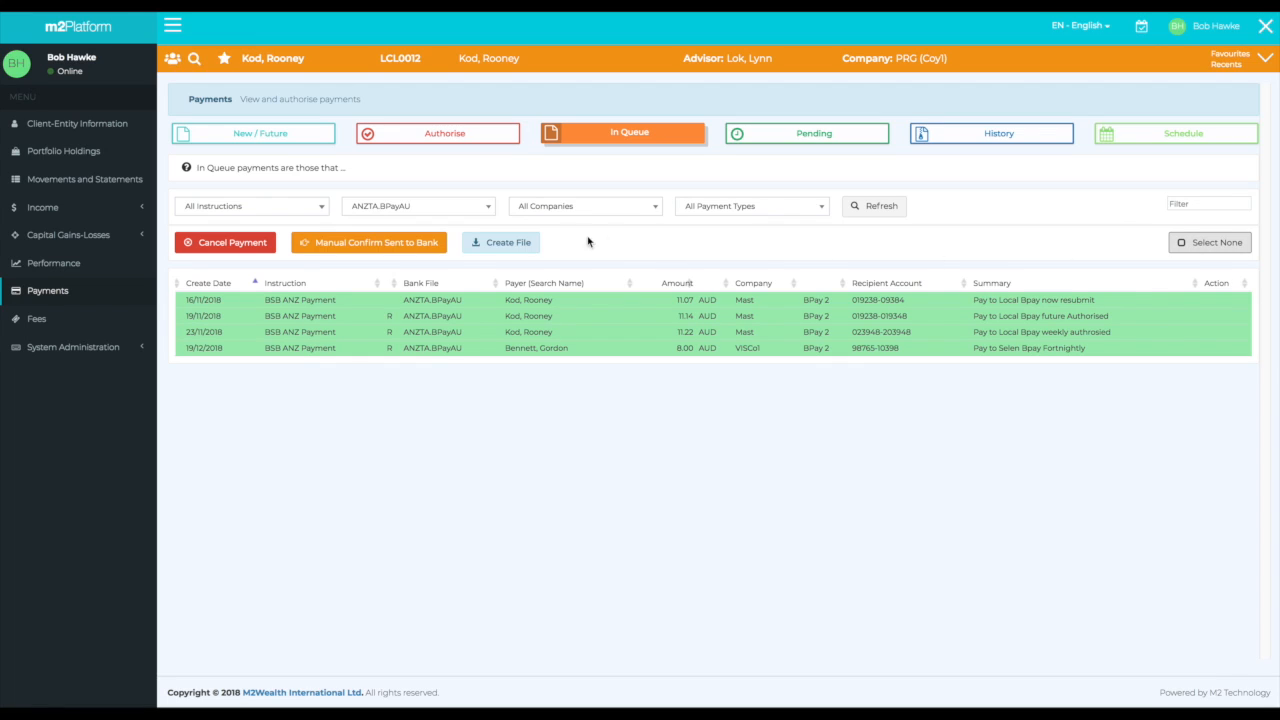
pyautogui.click(529, 248)
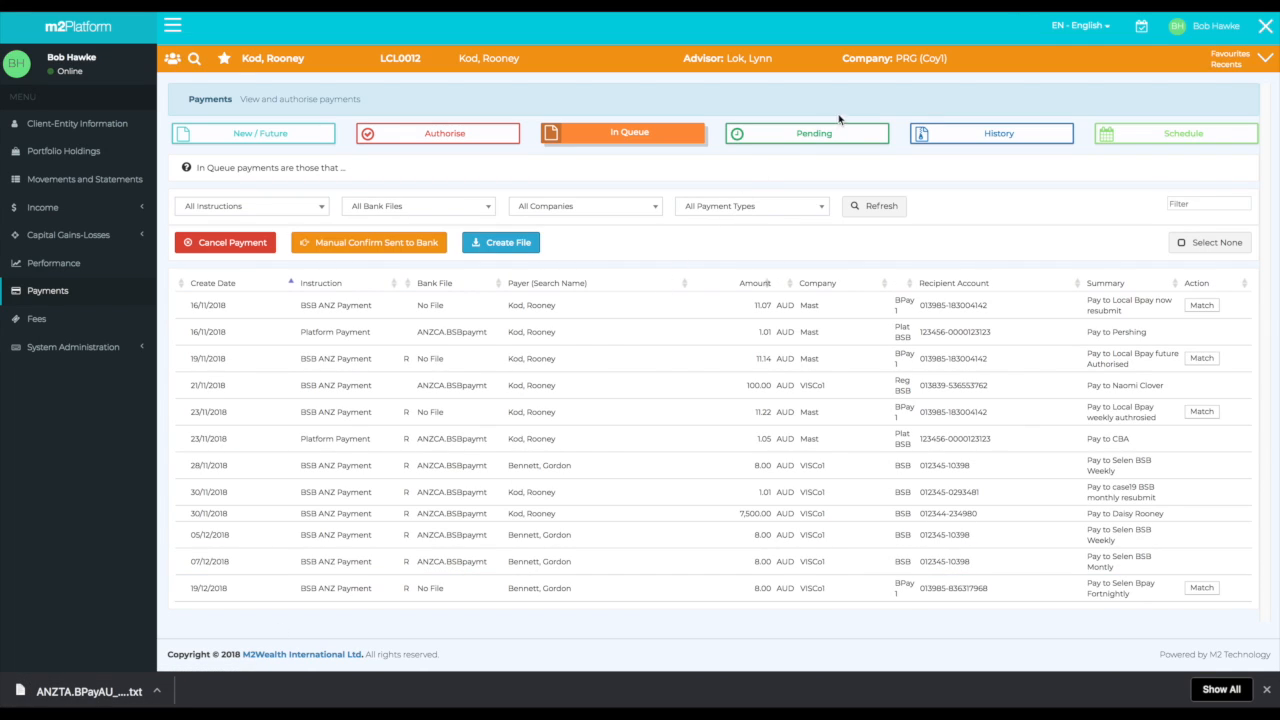
pyautogui.click(807, 141)
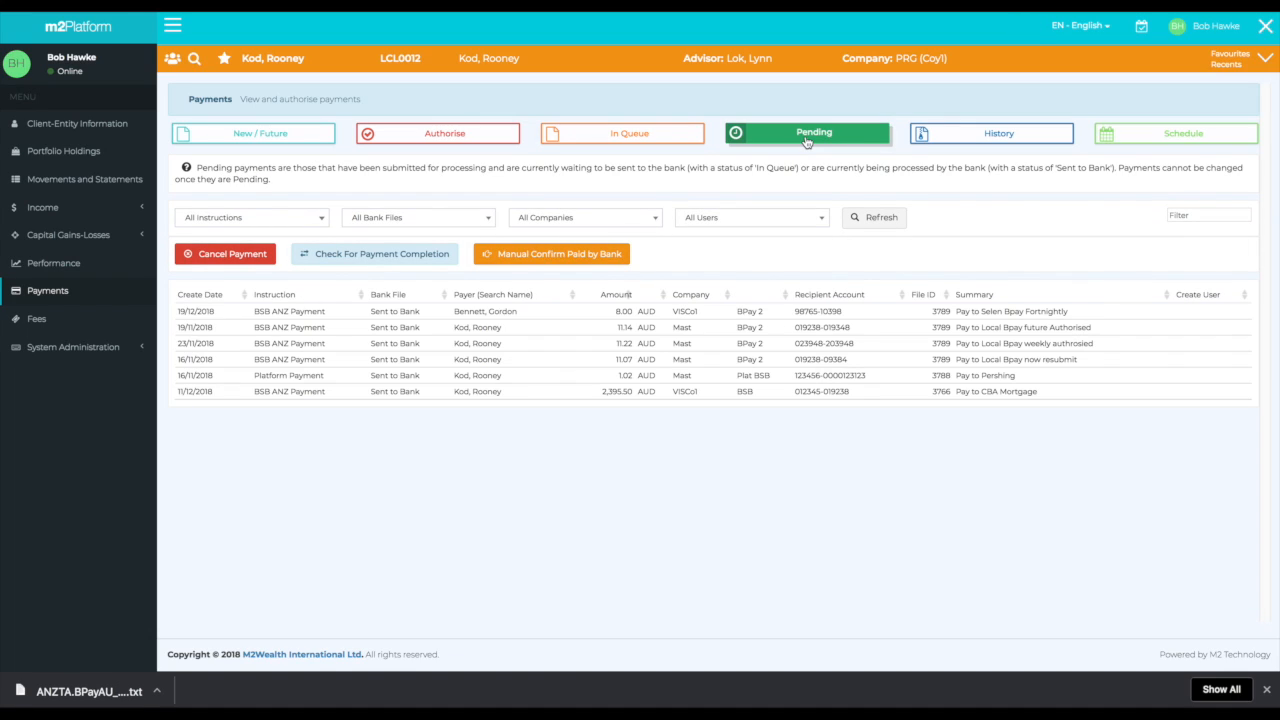
# Match the 16/11/2018 BPay 1 payment of 11.07 AUD in the payment queue
pyautogui.click(627, 138)
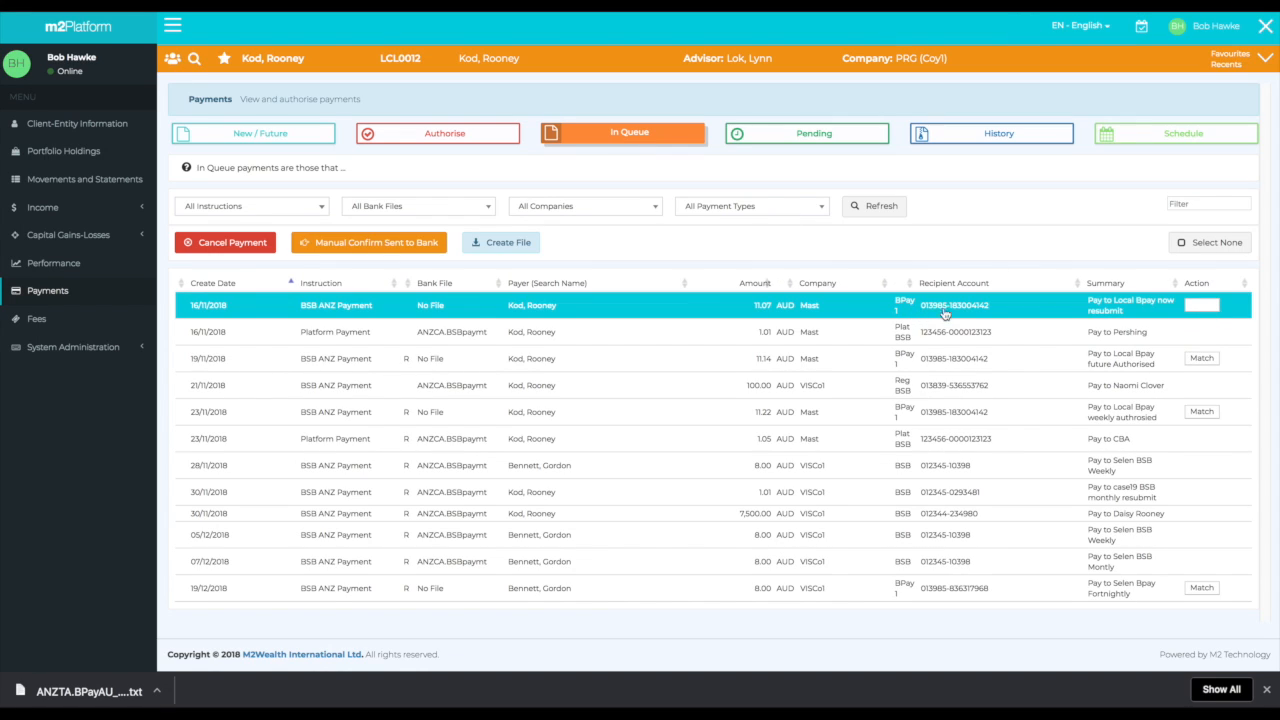
pyautogui.click(1203, 308)
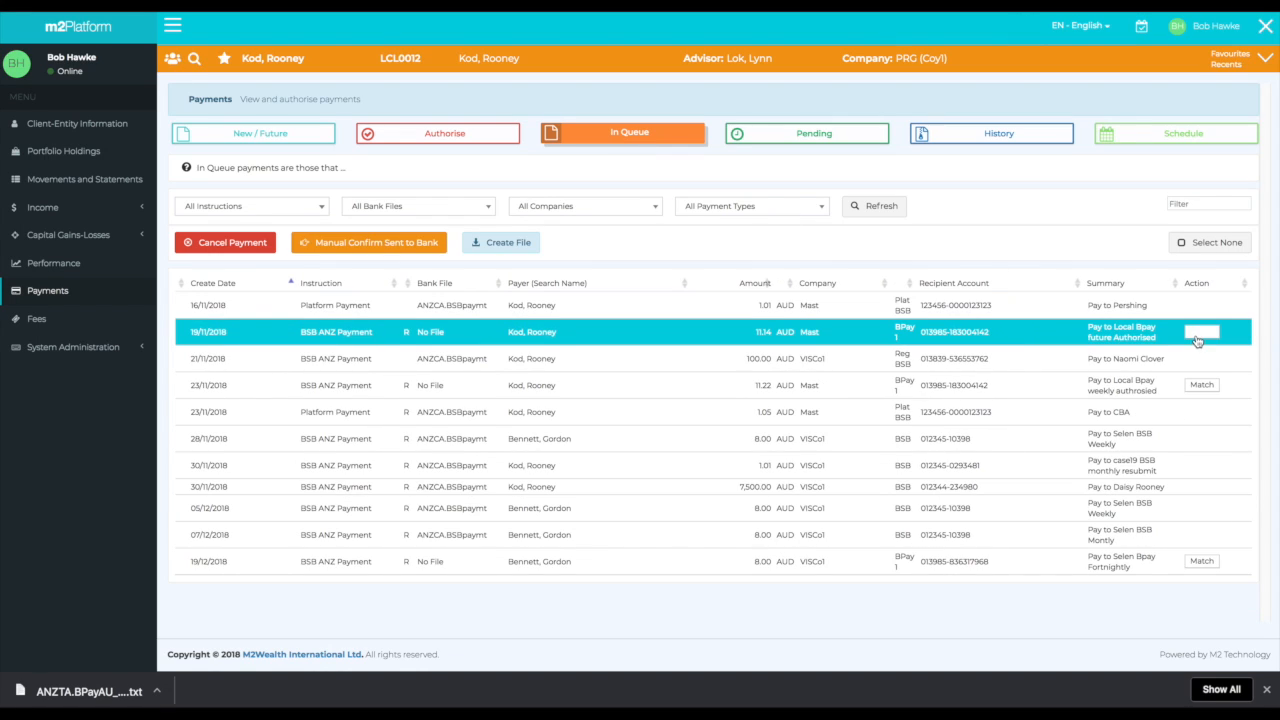
# Match the remaining BPay 1 payments of 19/11/2018, 23/11/2018 and 19/12/2018 in the queue and view the pending payments
pyautogui.click(1200, 335)
pyautogui.click(1202, 360)
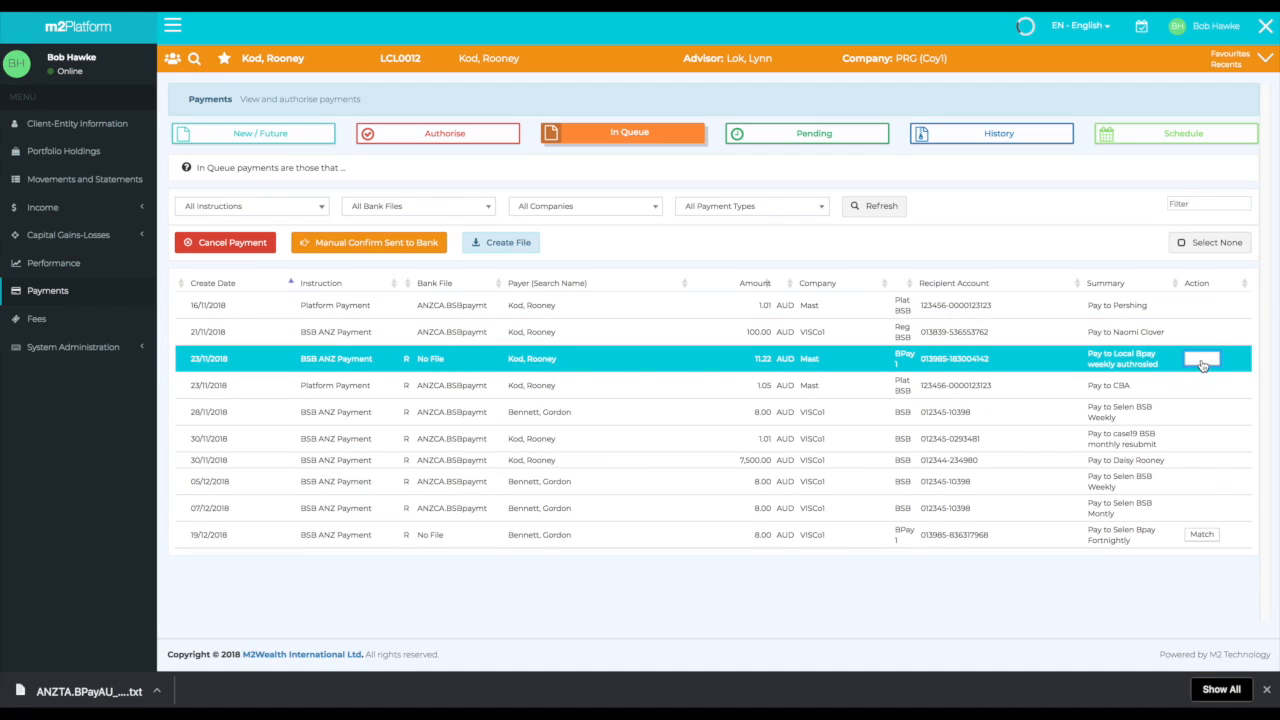
pyautogui.click(1200, 510)
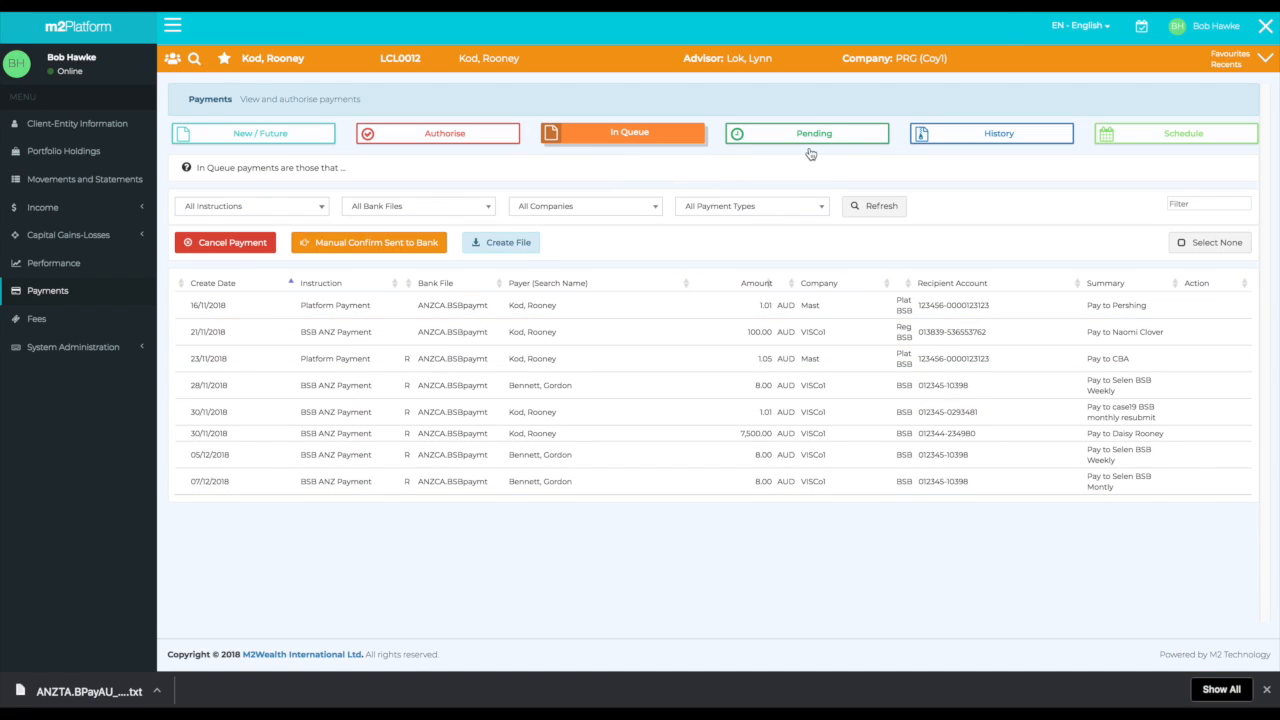
pyautogui.click(843, 146)
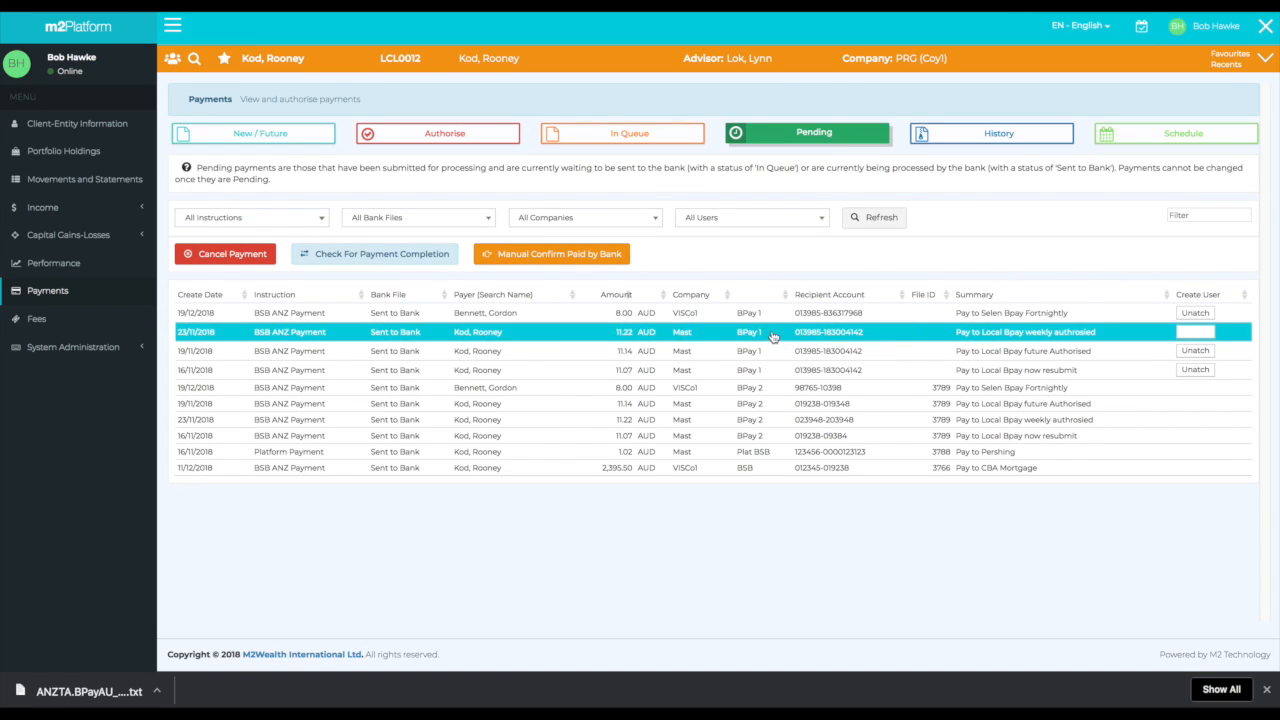
pyautogui.click(445, 313)
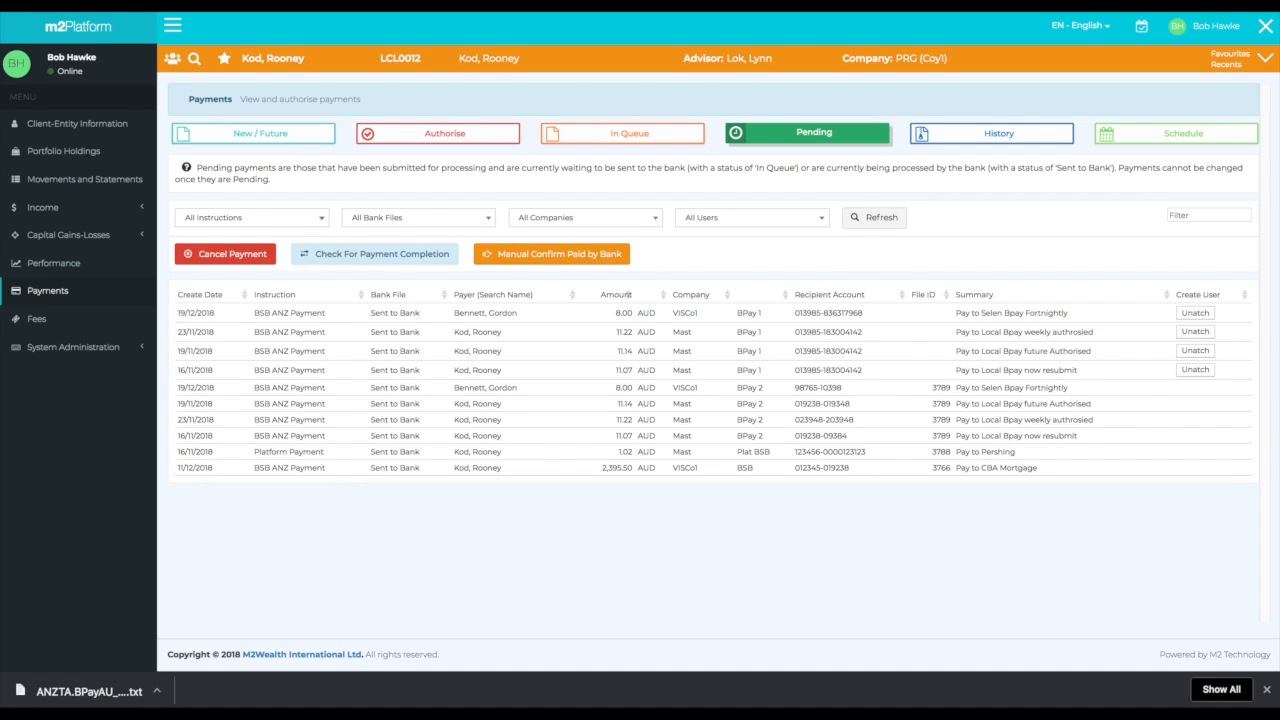
# Cancel the queued 07/12/2018 monthly BSB payment with the reason "insufficient funds" and view the payment history
pyautogui.click(622, 133)
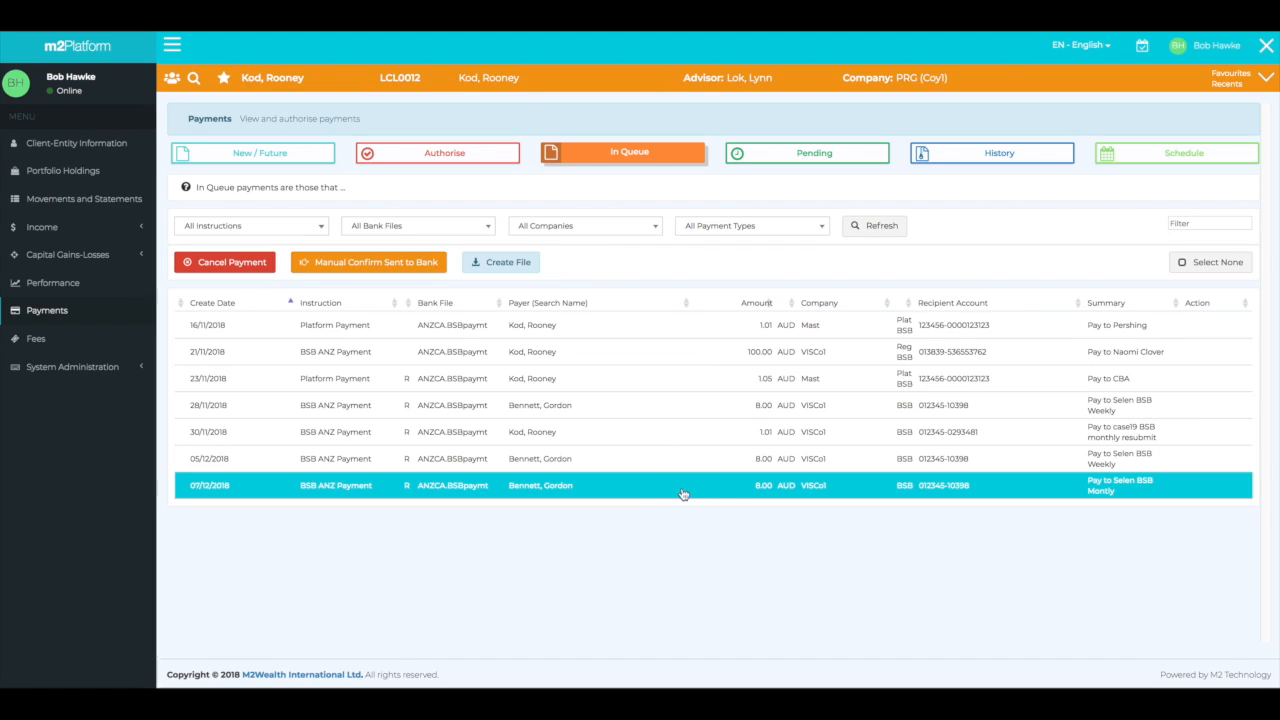
pyautogui.click(820, 486)
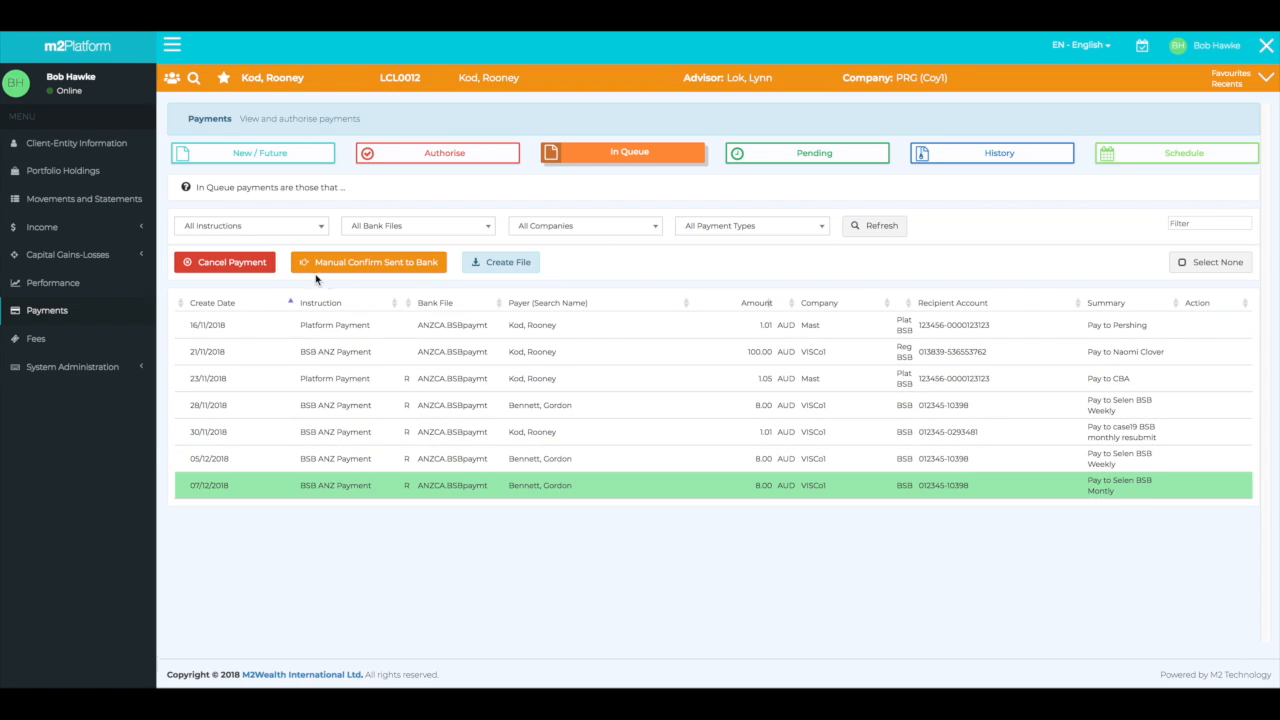
pyautogui.click(242, 266)
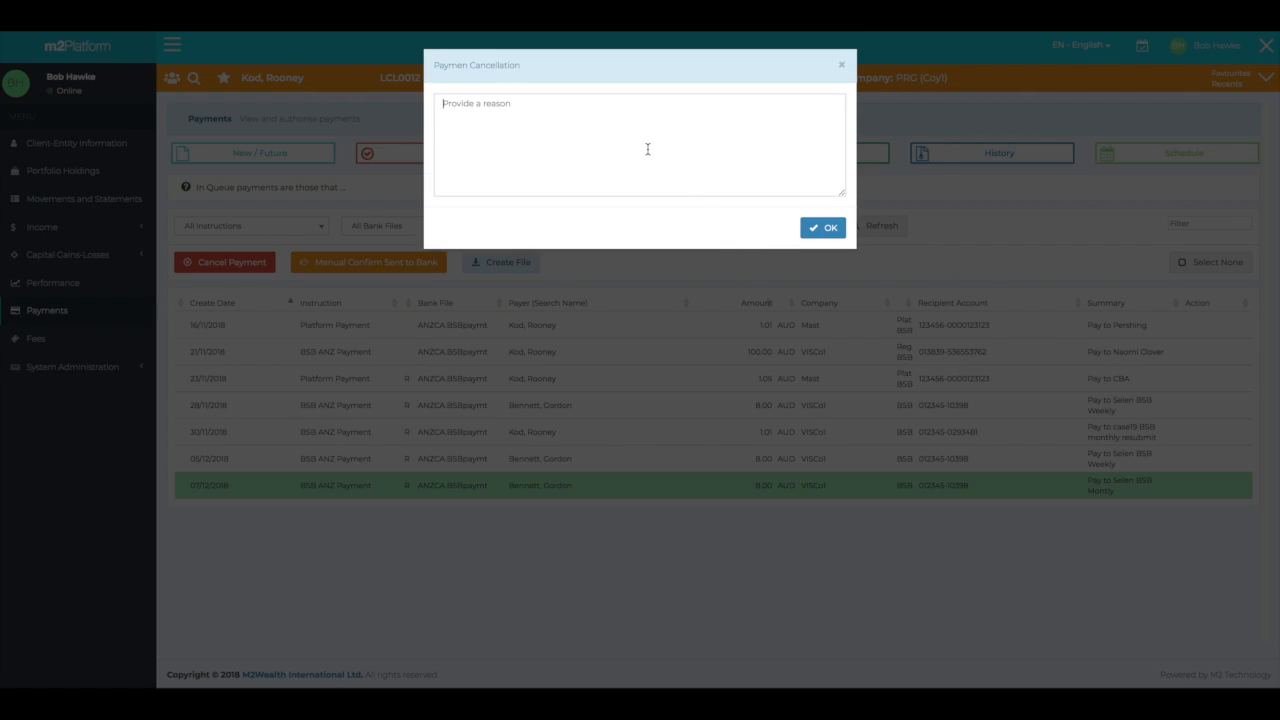
pyautogui.write('insufficient funds')
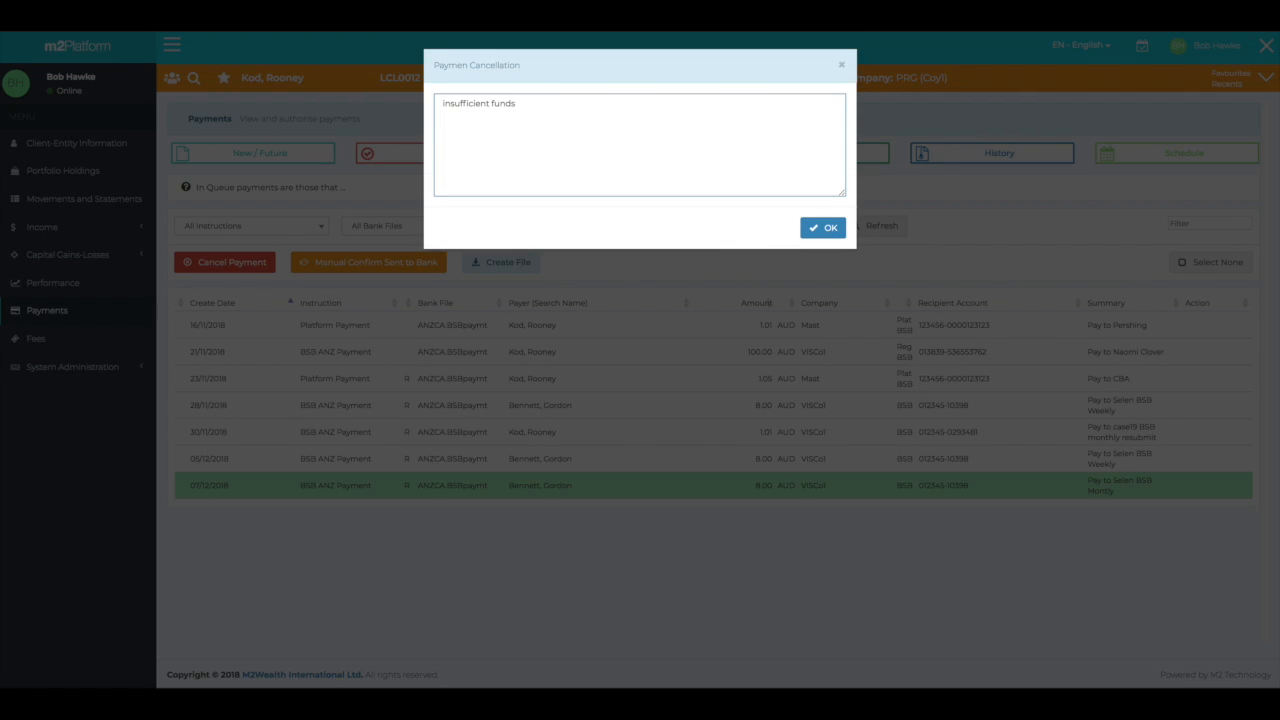
pyautogui.click(838, 228)
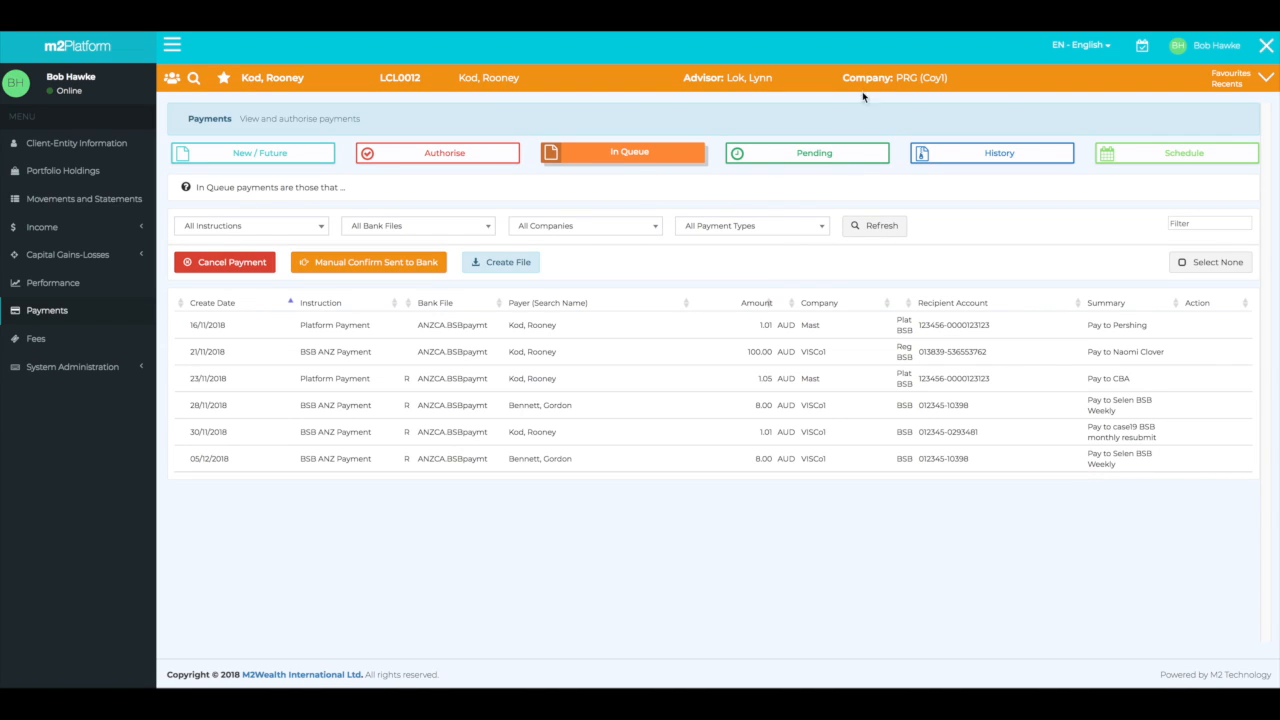
pyautogui.click(1009, 161)
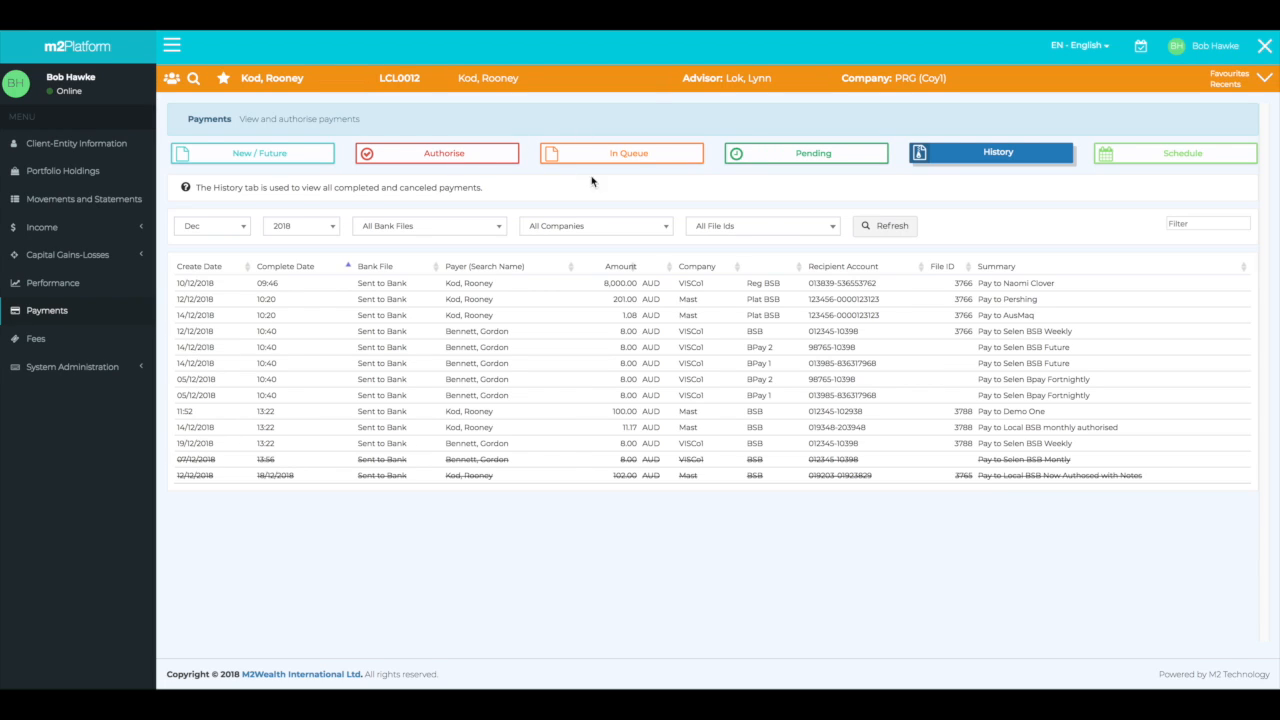
# Manually confirm the queued 05/12/2018 weekly BSB payment as sent to the bank and view the pending payments
pyautogui.click(626, 162)
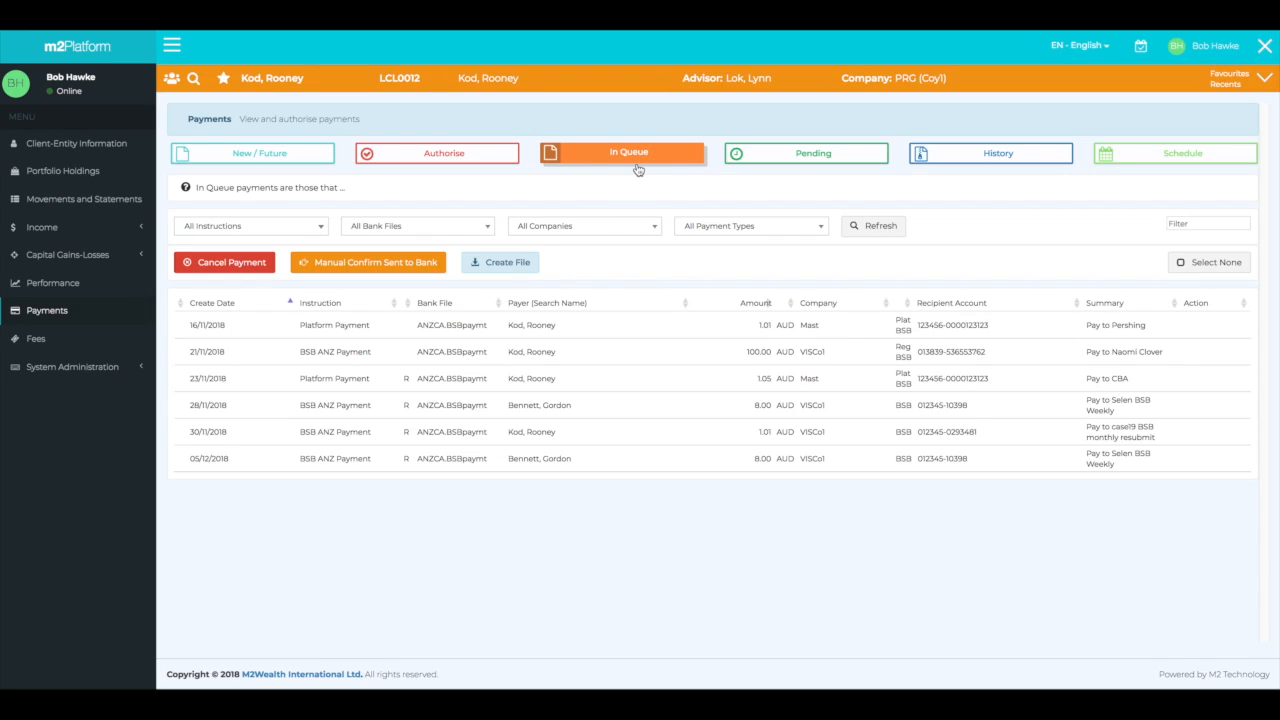
pyautogui.click(641, 468)
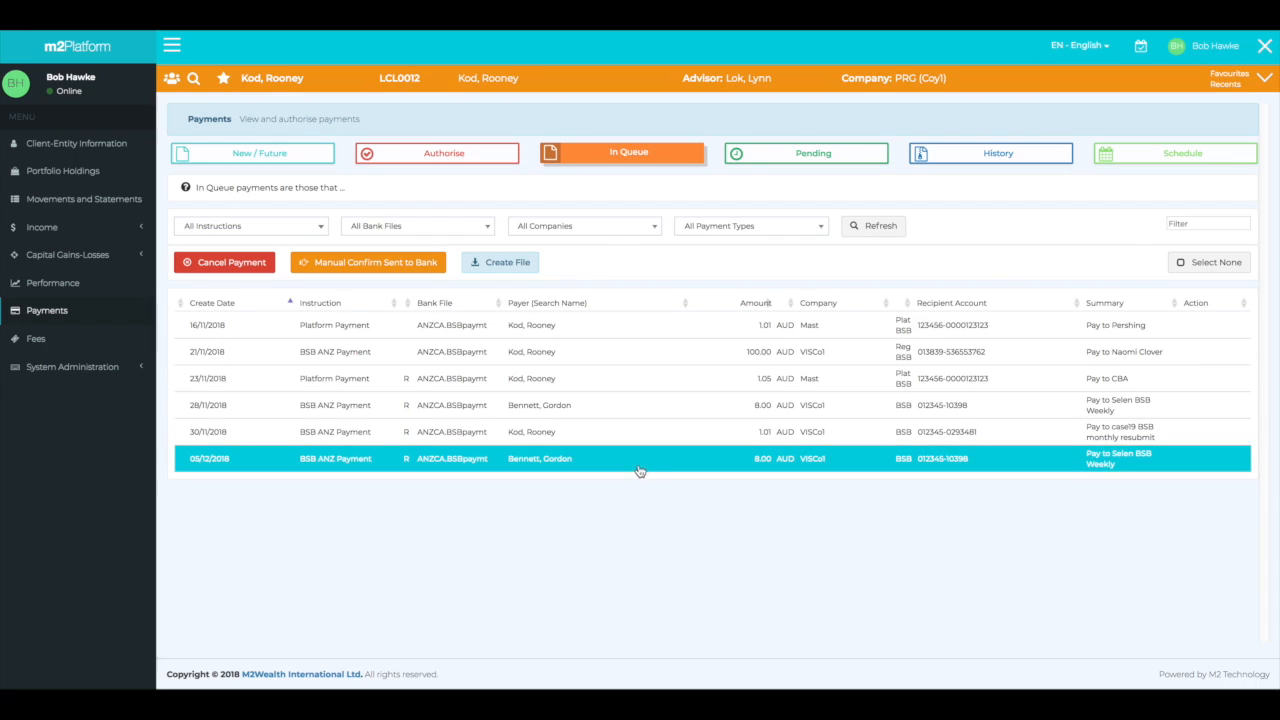
pyautogui.click(362, 264)
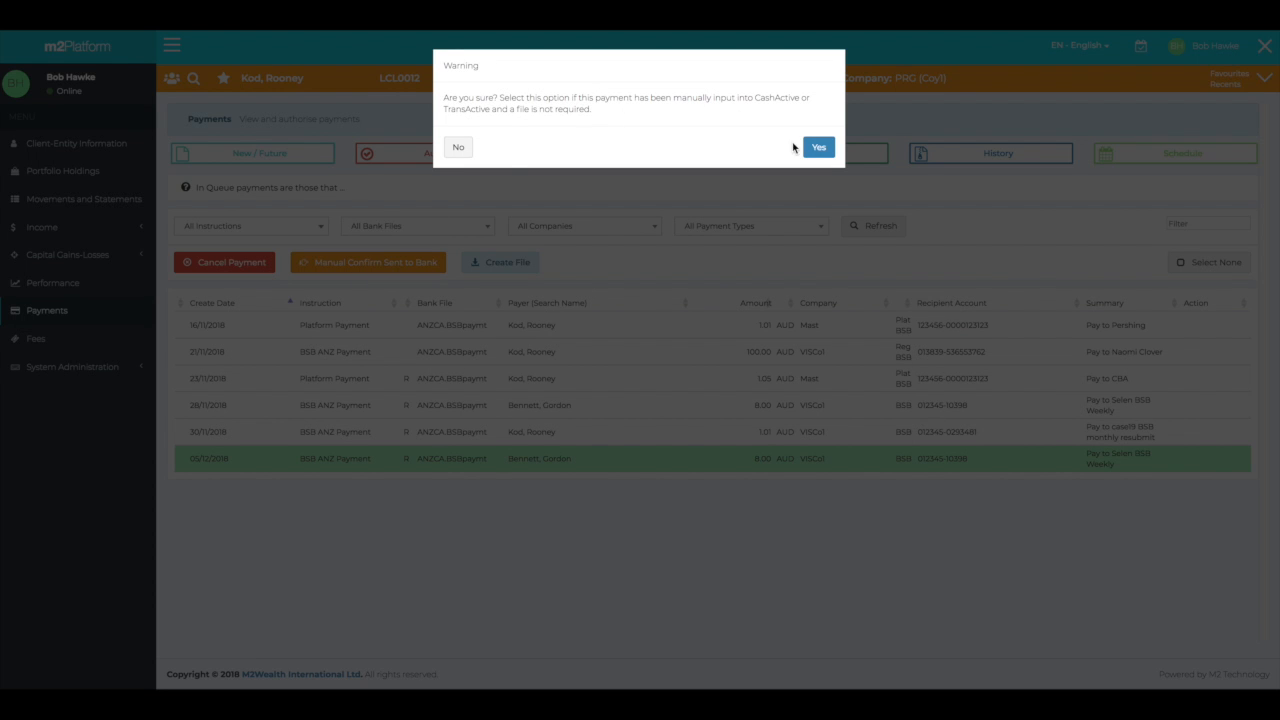
pyautogui.click(820, 149)
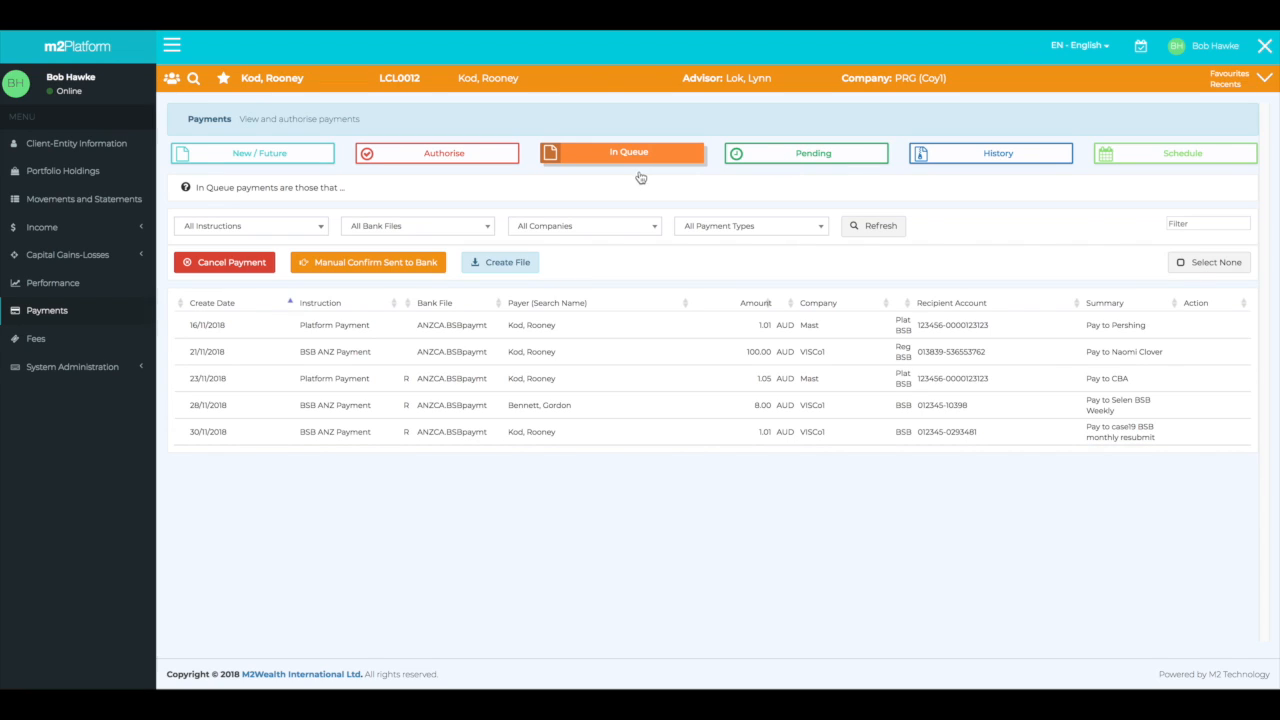
pyautogui.click(823, 165)
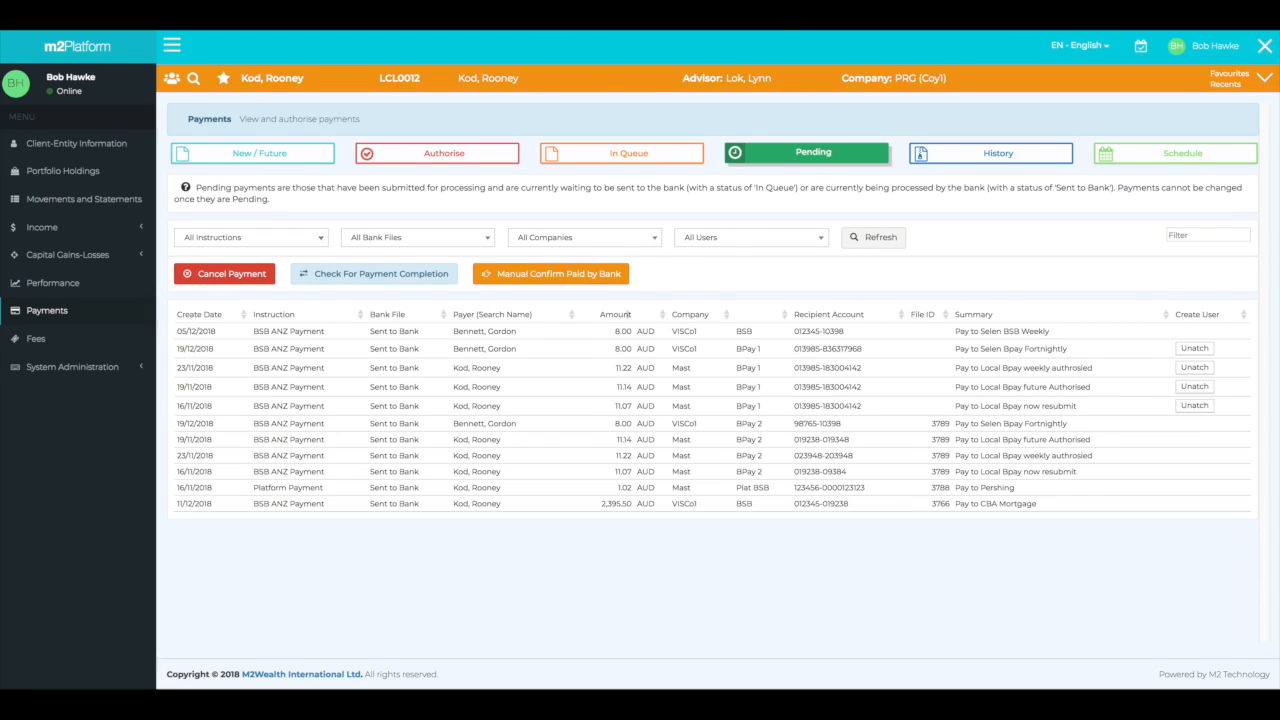
# Show the payment schedule calendar and list the scheduled payments for December 19, 2018
pyautogui.scroll(-1, 628, 314)
pyautogui.click(1183, 141)
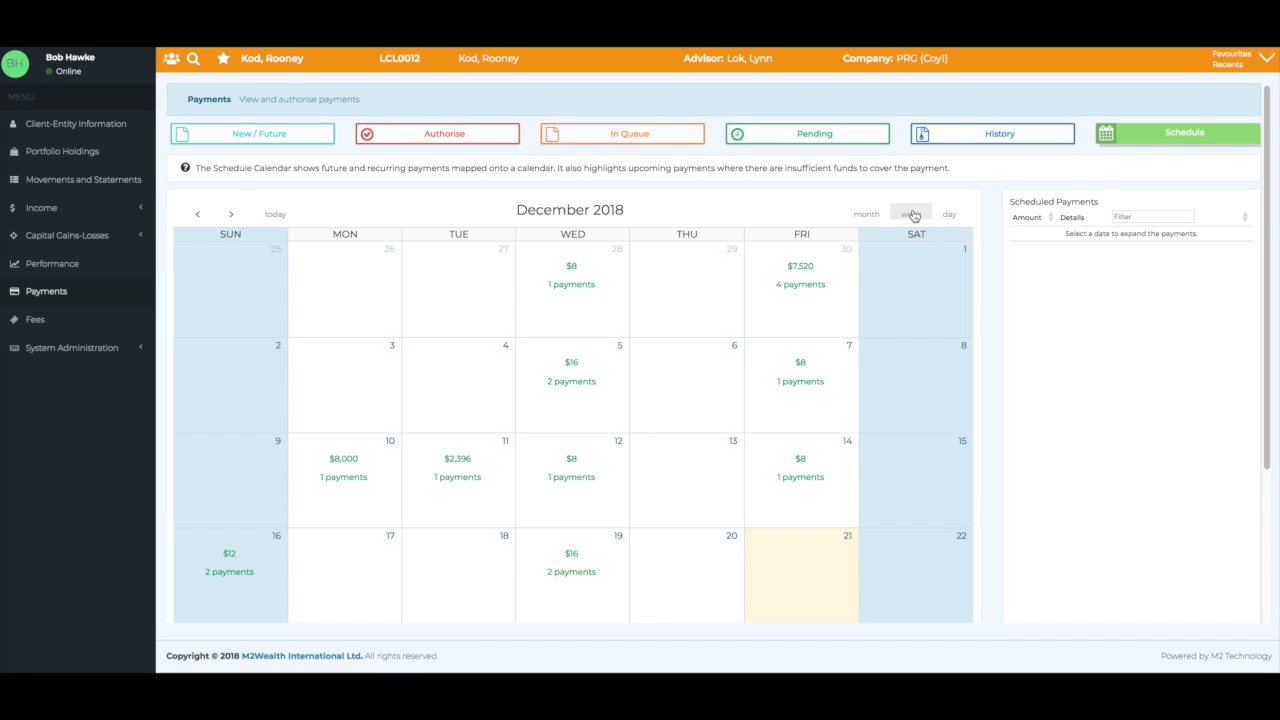
pyautogui.scroll(-1, 915, 218)
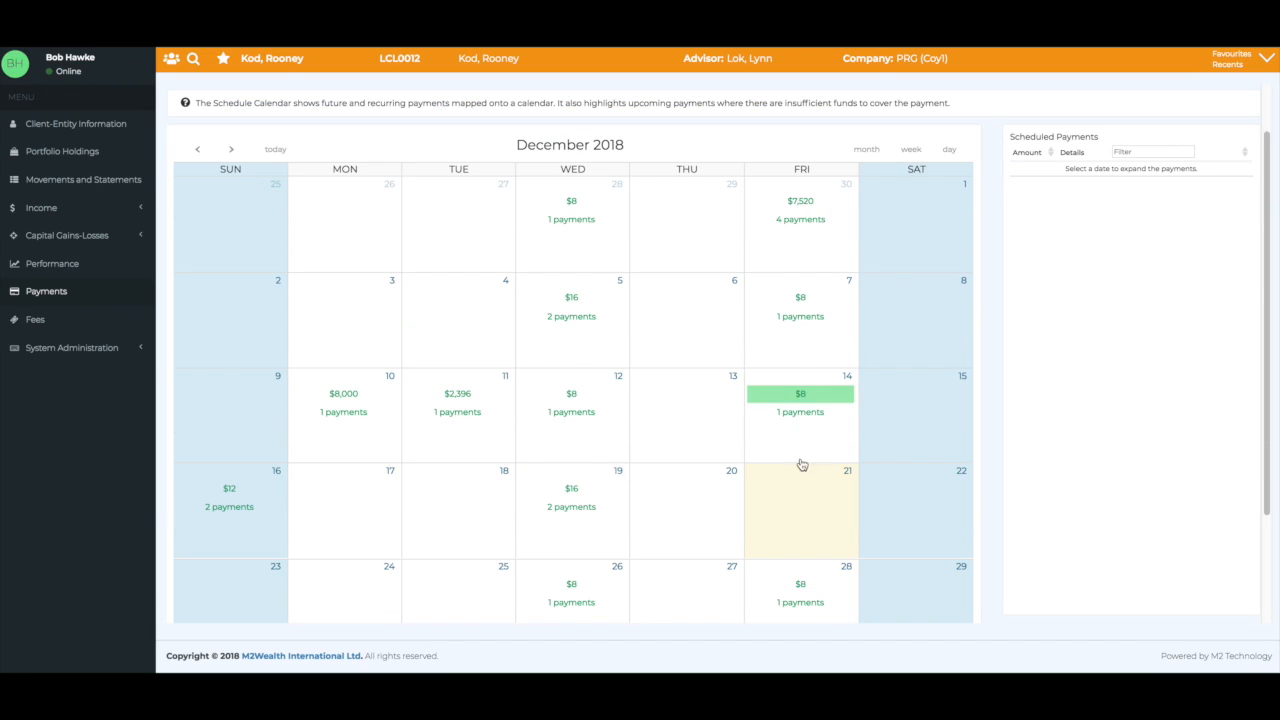
pyautogui.click(570, 507)
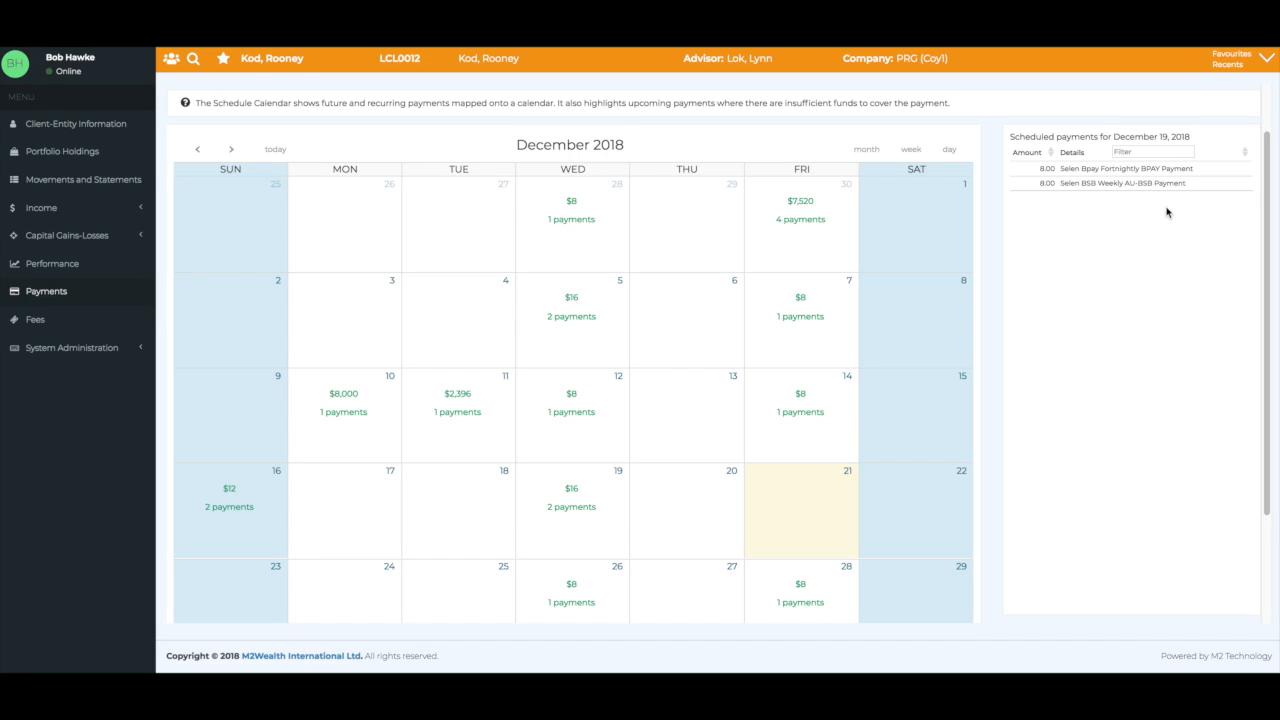